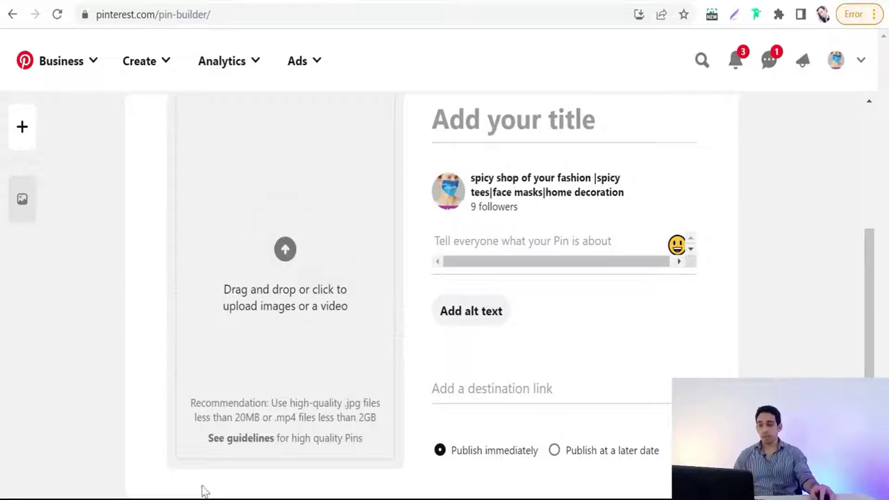
- Select both t-shirt mockup images in Downloads and upload them to the new pin
click(288, 260)
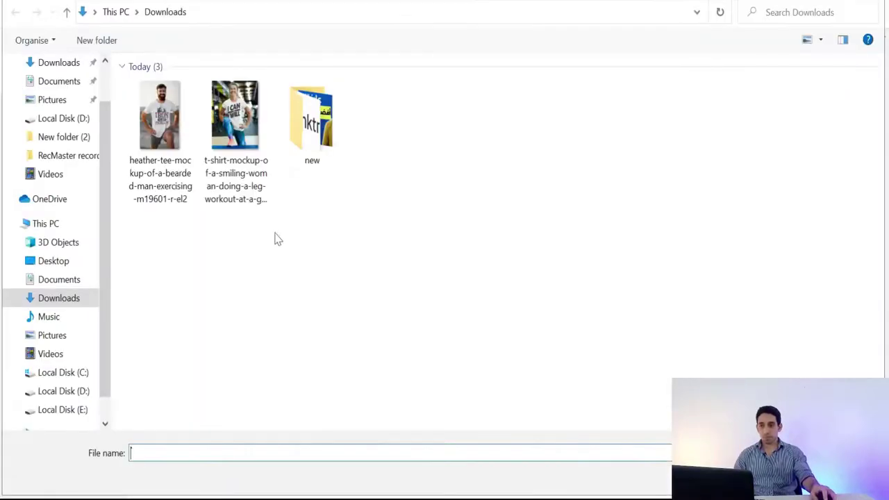
drag(129, 221, 242, 122)
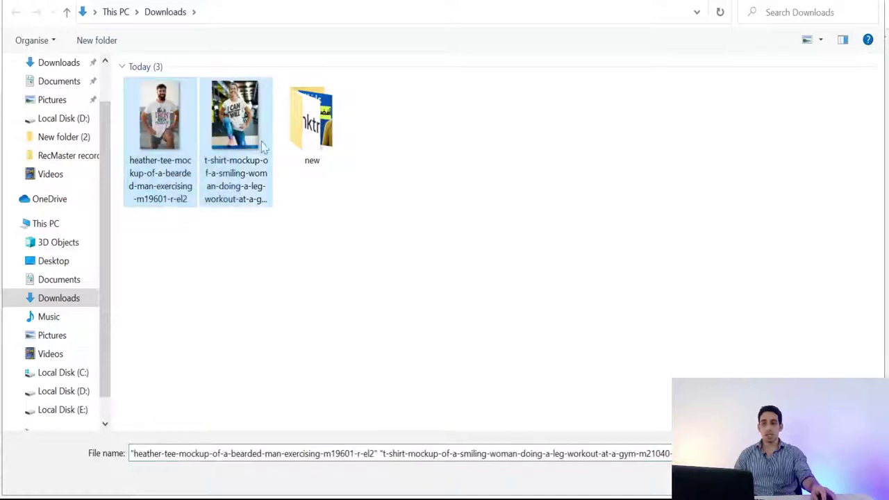
key(Return)
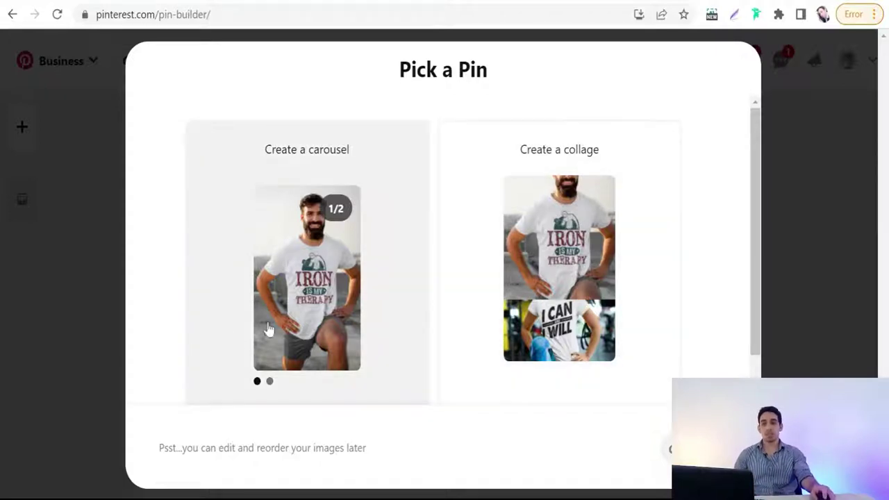
- Choose Create a carousel for the two mockups and continue into the pin editor
click(315, 276)
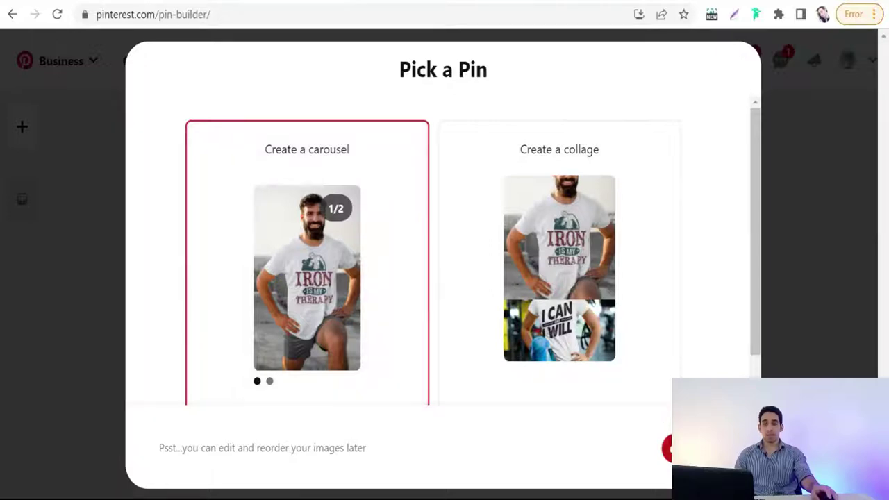
click(667, 448)
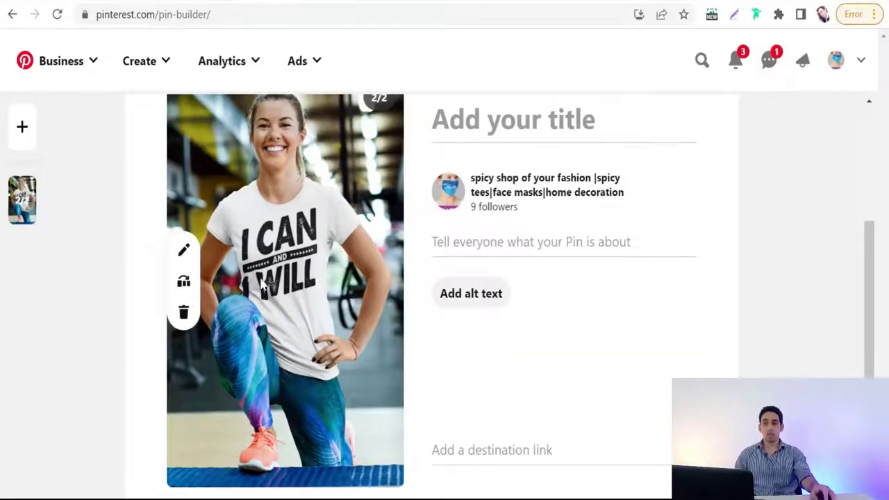
scroll(285, 250, down, 1)
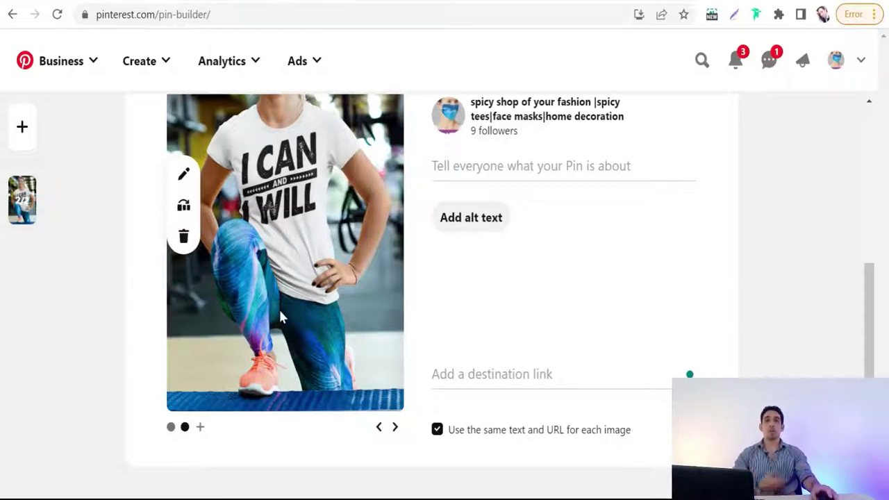
scroll(281, 257, up, 1)
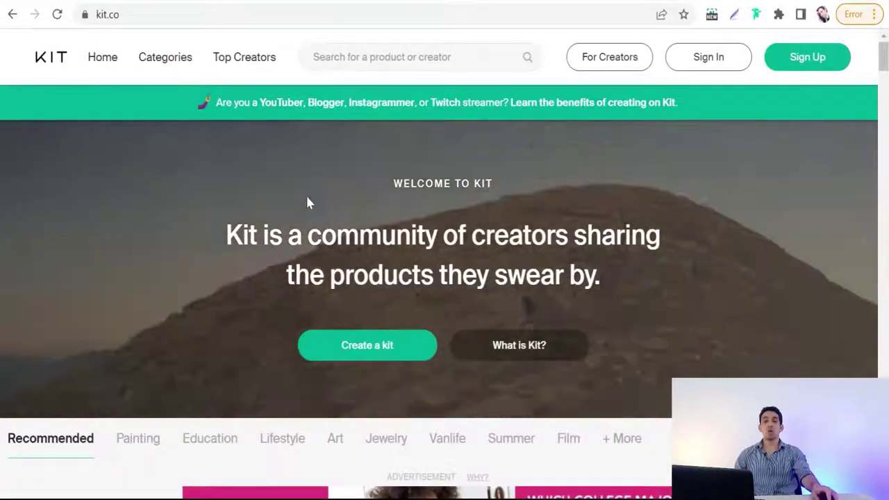
scroll(261, 259, down, 1)
scroll(216, 203, down, 2)
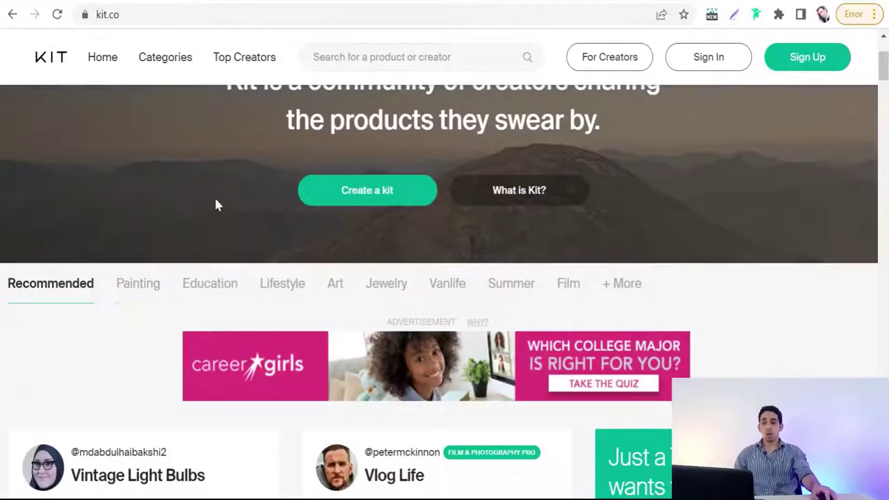
scroll(207, 258, down, 1)
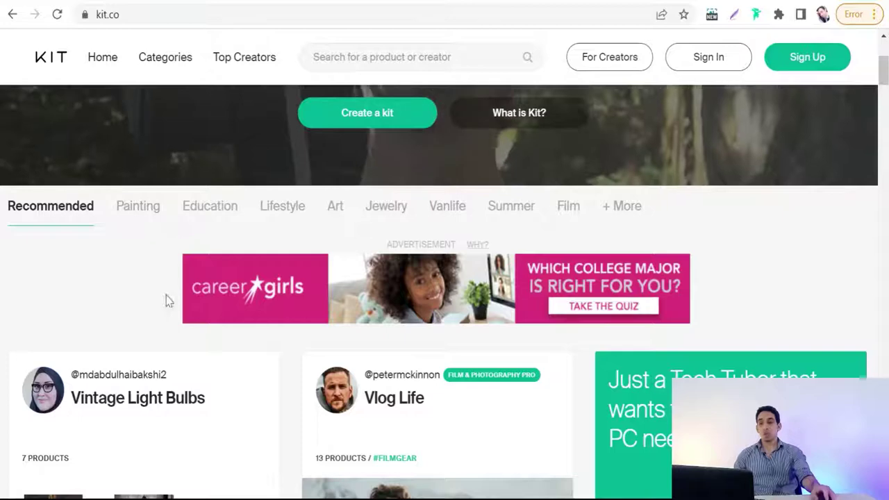
scroll(166, 302, down, 2)
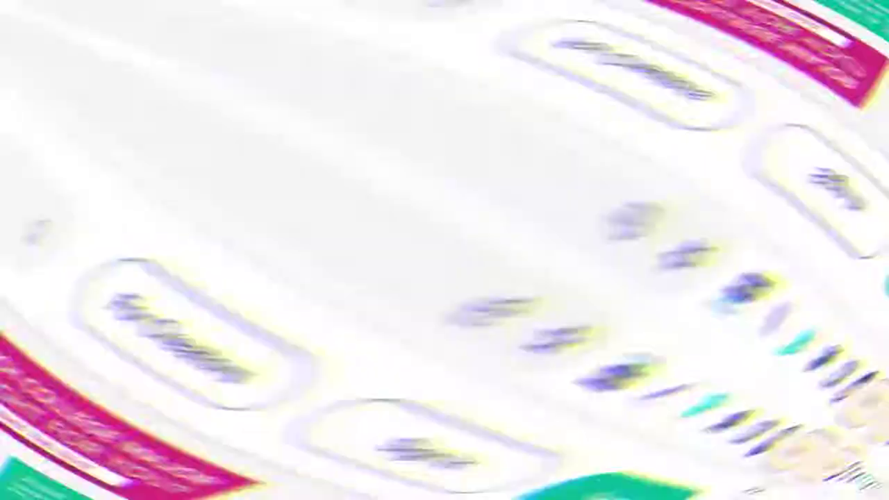
mouse_move(121, 232)
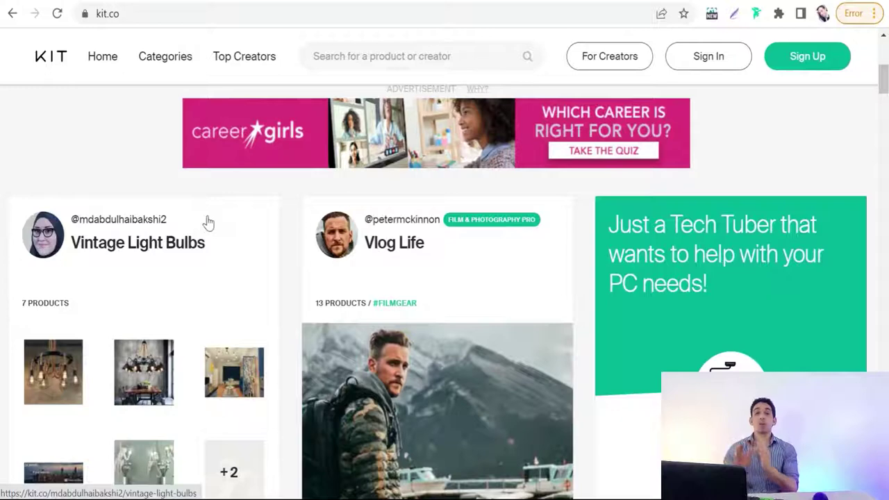
click(208, 222)
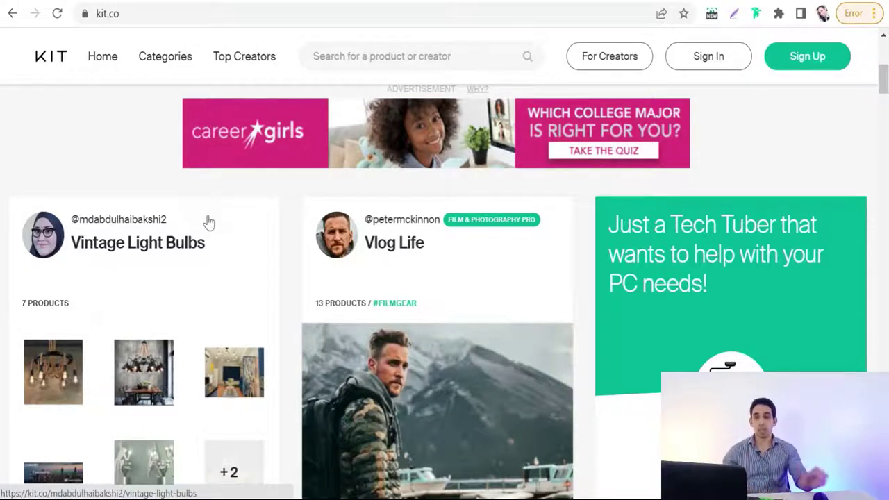
scroll(410, 257, down, 2)
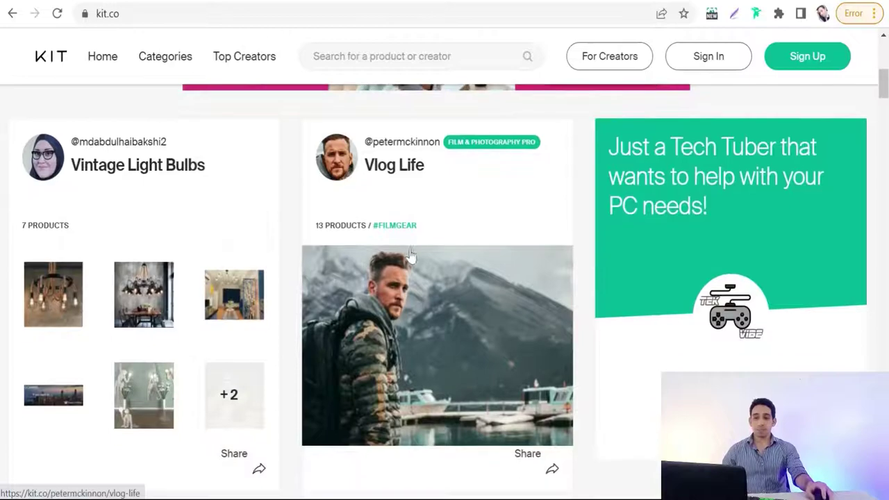
scroll(409, 248, down, 5)
scroll(375, 264, down, 2)
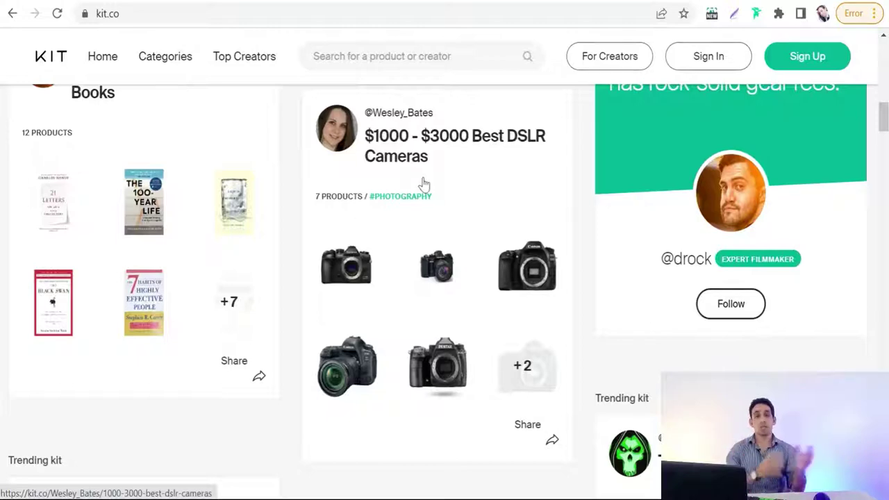
scroll(165, 178, up, 1)
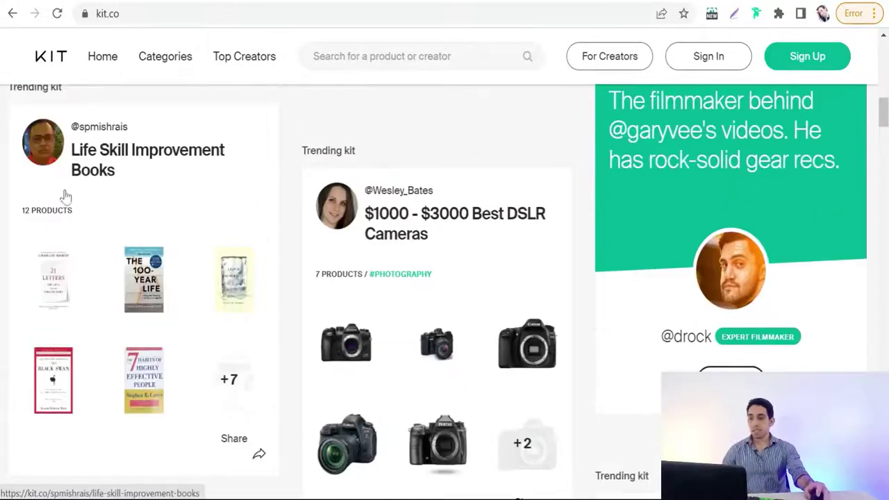
scroll(130, 267, down, 2)
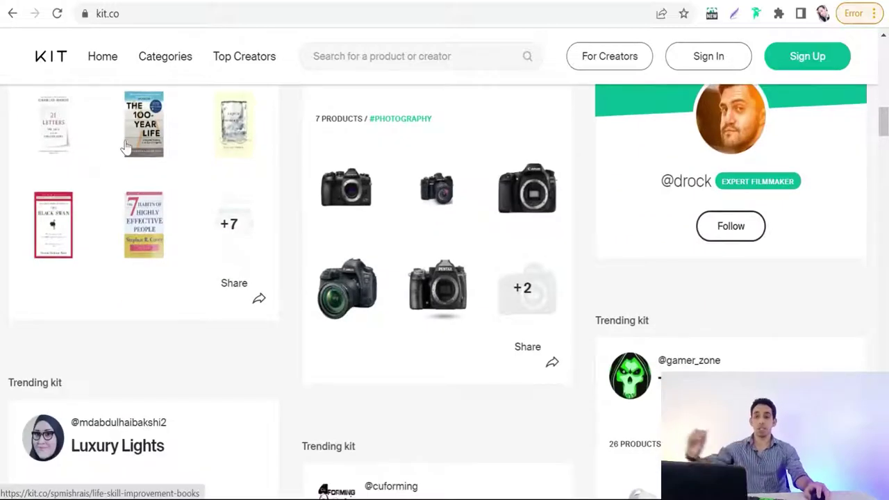
scroll(291, 190, down, 4)
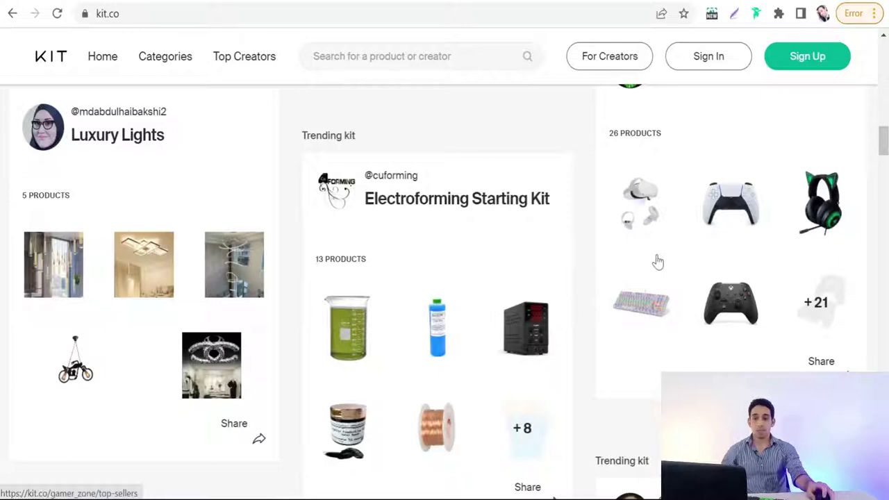
scroll(790, 284, up, 2)
scroll(699, 312, down, 2)
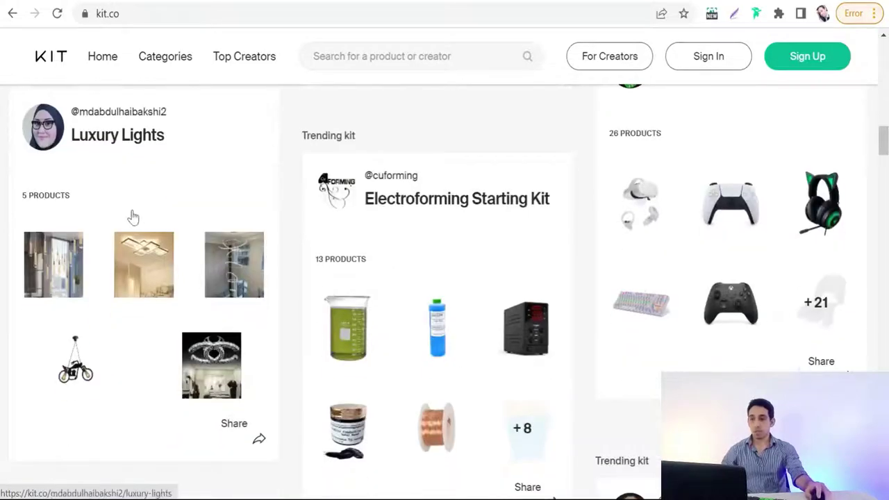
scroll(149, 178, down, 4)
scroll(192, 205, down, 2)
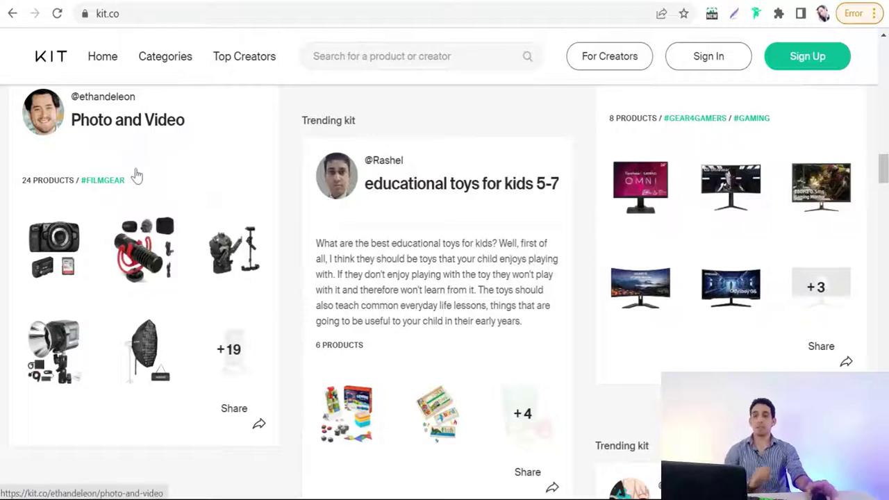
scroll(211, 204, up, 1)
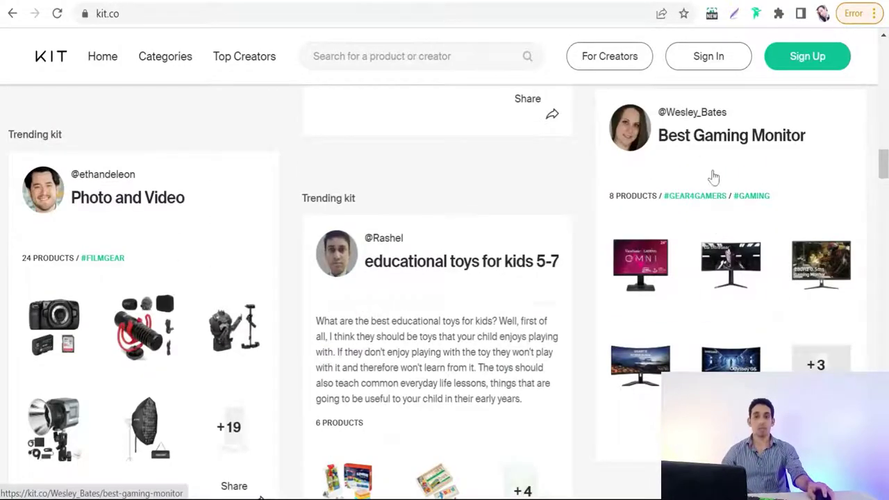
scroll(554, 256, down, 6)
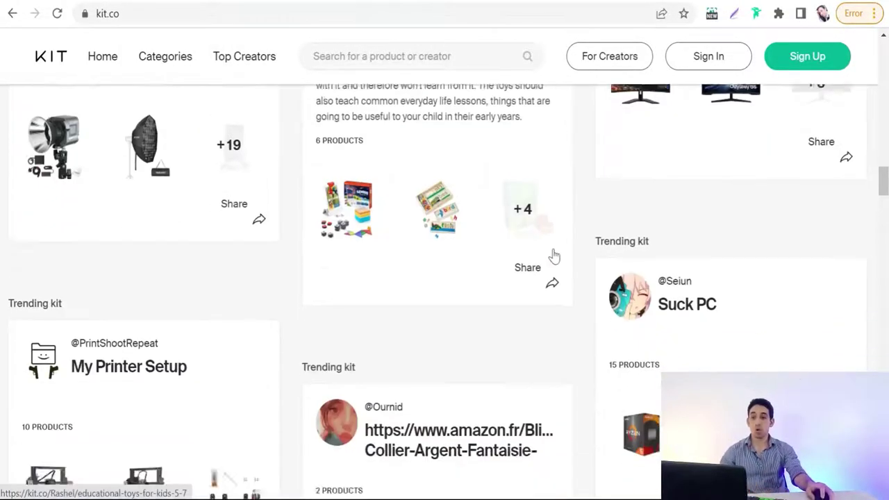
scroll(312, 194, down, 3)
scroll(312, 196, up, 2)
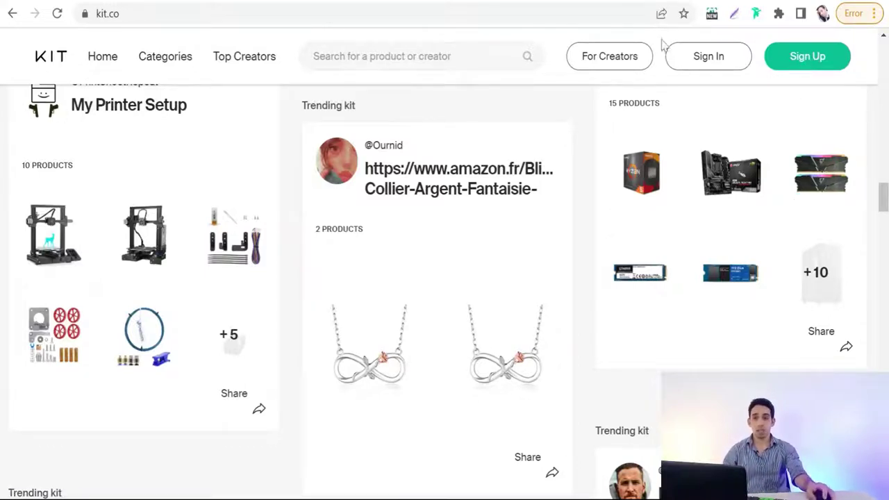
- Start creating a Kit.co account using the email sign-up option
click(805, 65)
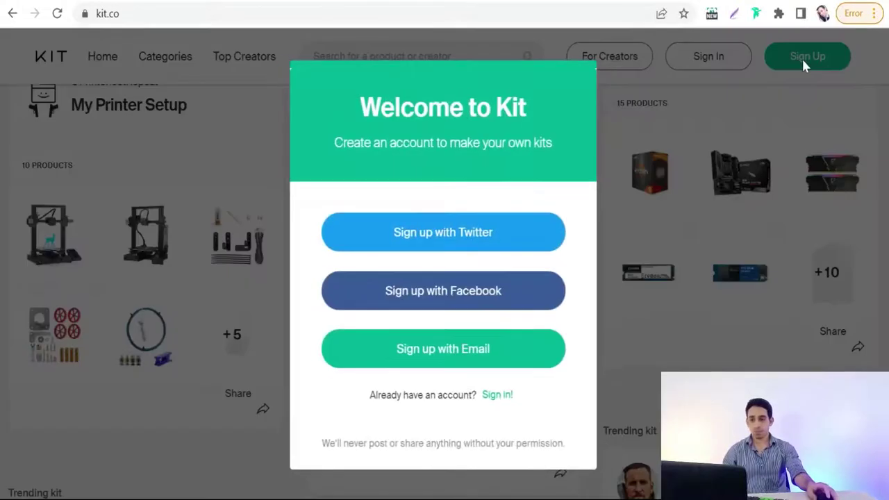
click(427, 360)
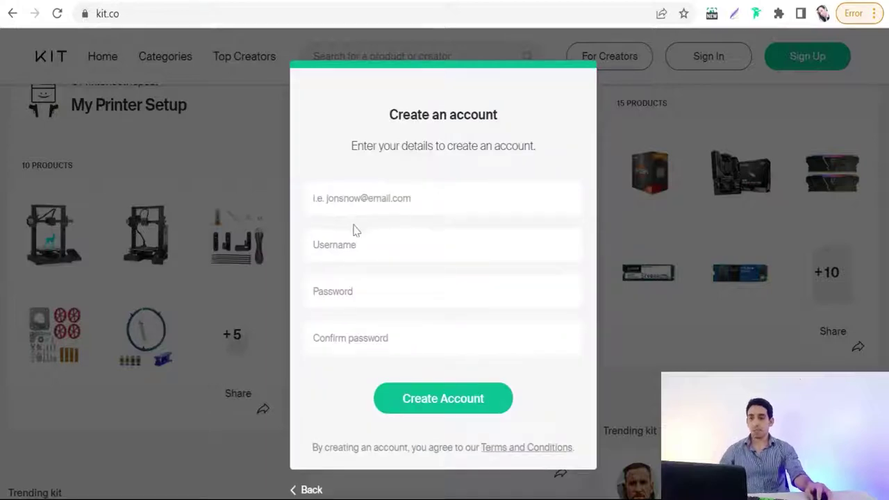
click(313, 198)
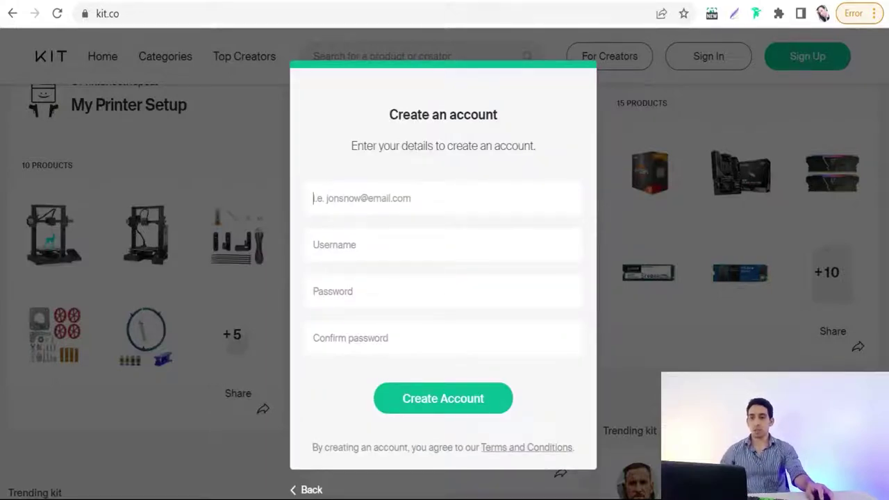
- Copy the temporary address from the EmailOnDeck inbox for the sign-up form
click(553, 6)
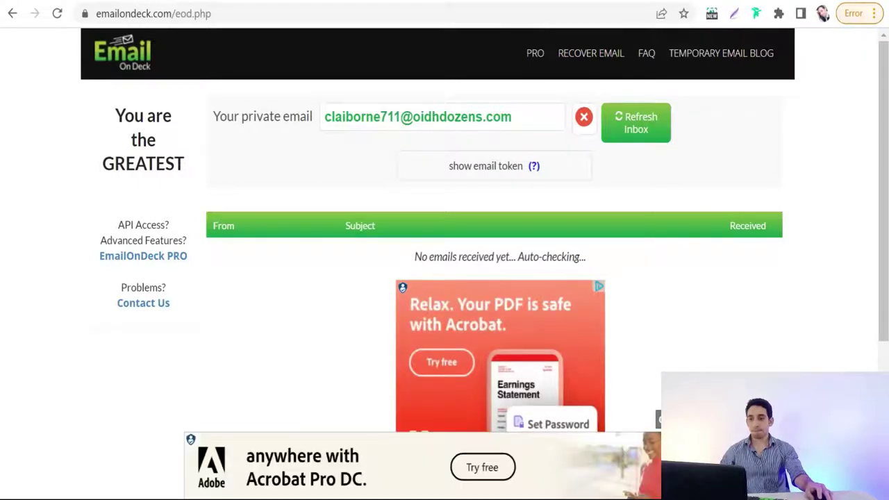
click(382, 117)
right_click(382, 123)
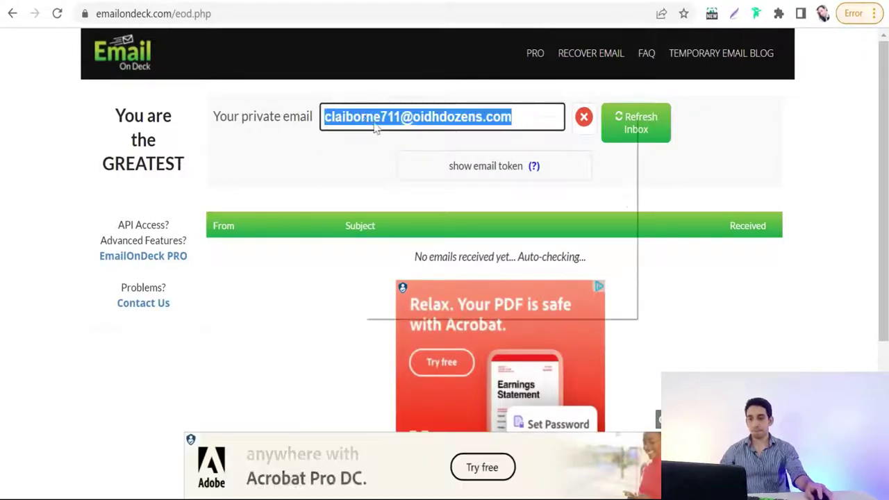
click(387, 130)
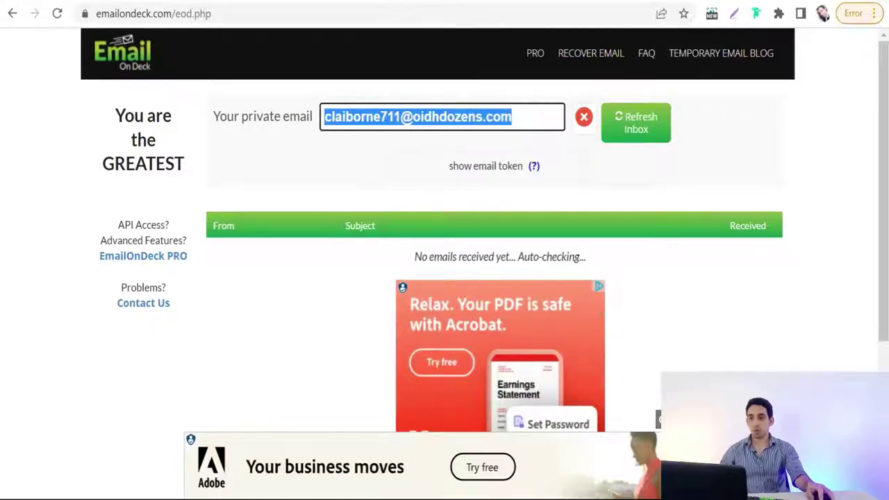
key(ctrl+Tab)
- Paste the temporary email and enter the username 'fitness'
key(ctrl+v)
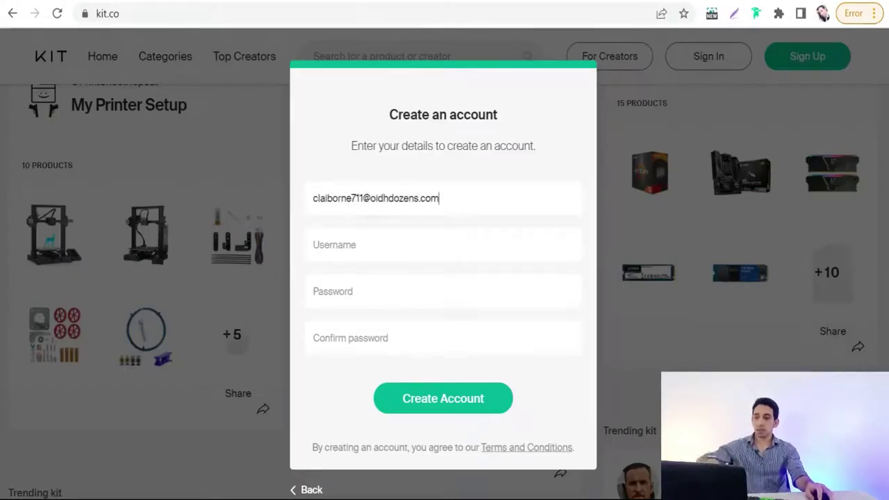
key(Tab)
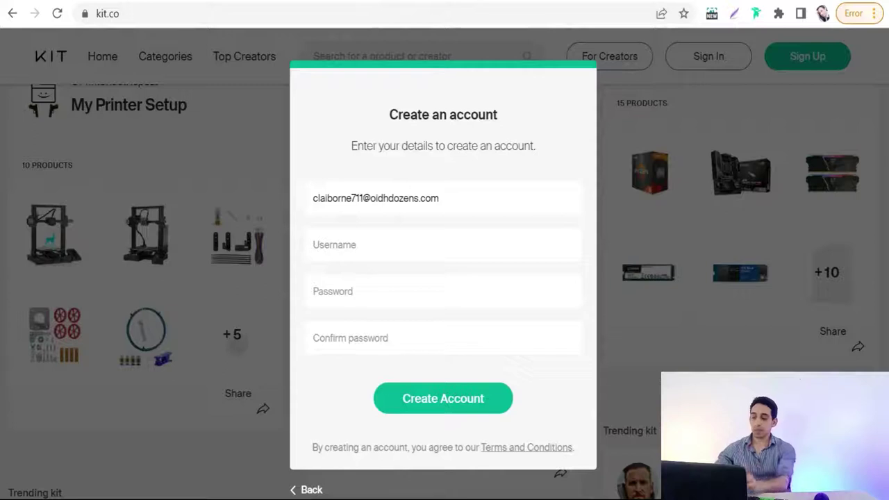
click(445, 244)
text(fitnesson)
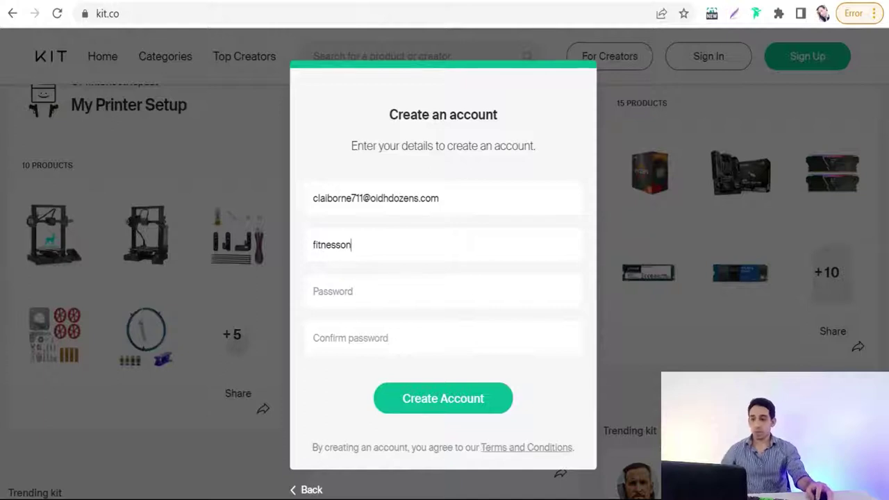
- Enter the account password, create the account, and start a new kit
click(445, 291)
text(••)
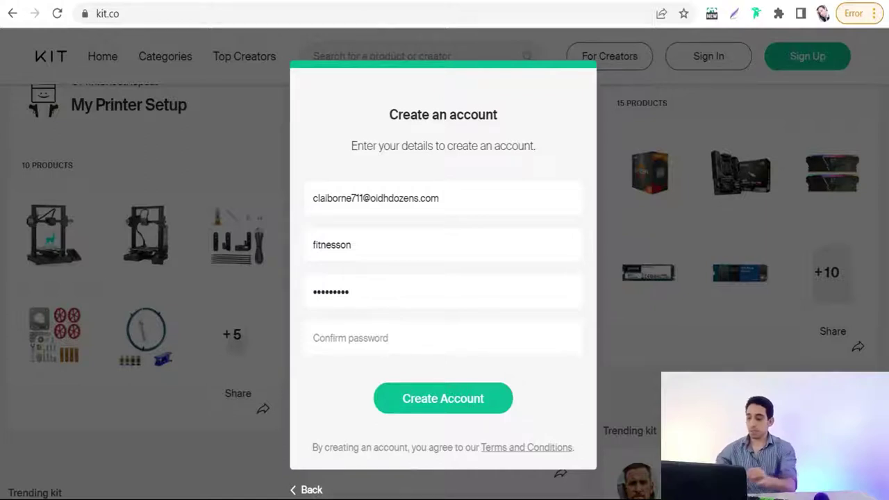
text(••)
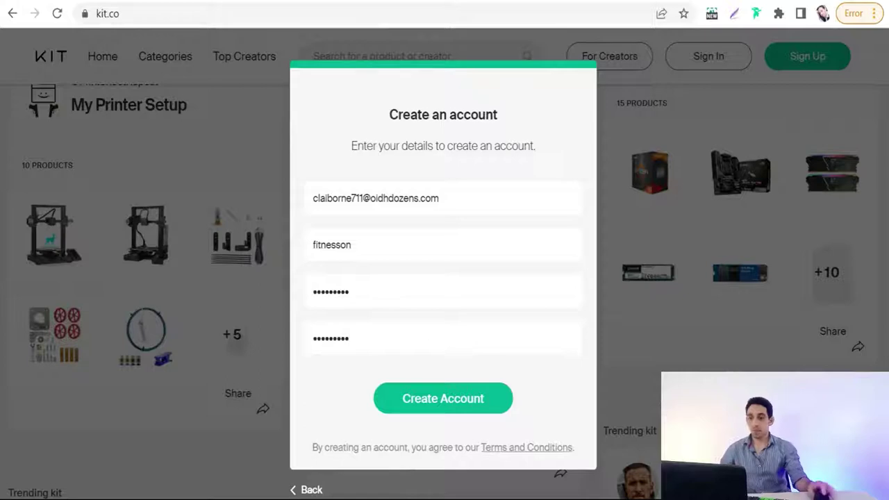
click(449, 406)
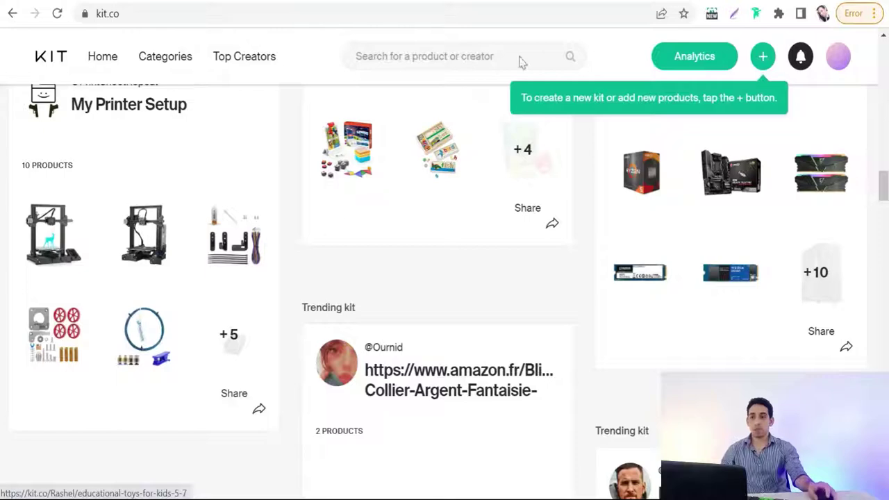
click(763, 69)
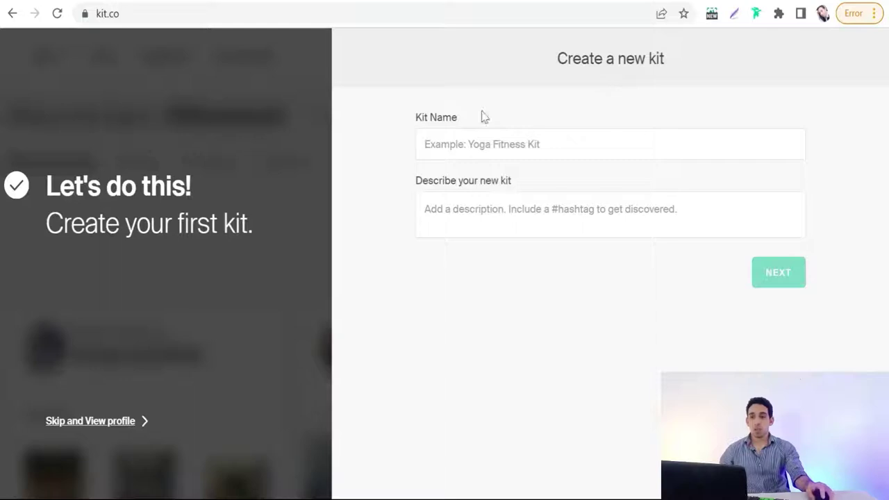
- Name the kit 'fitness merch', describe it as 'some motivational t-shirts you deserve', and save
click(486, 144)
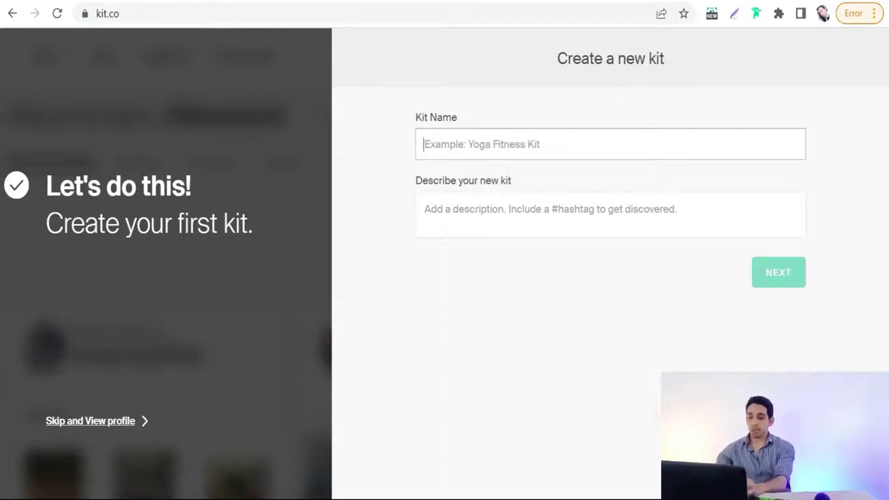
text(fitness merch)
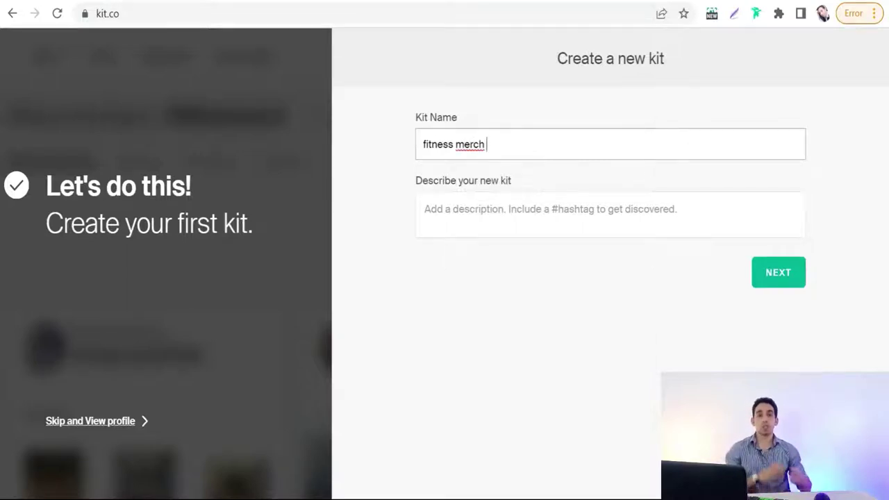
click(783, 214)
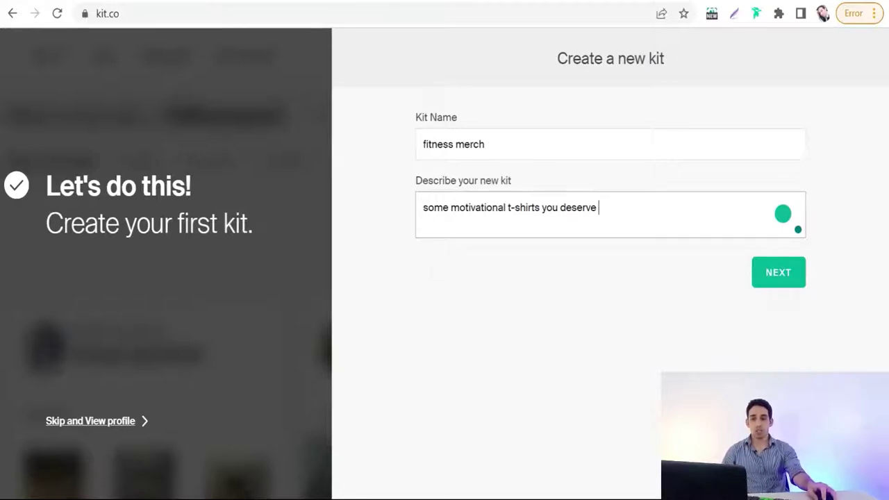
click(783, 283)
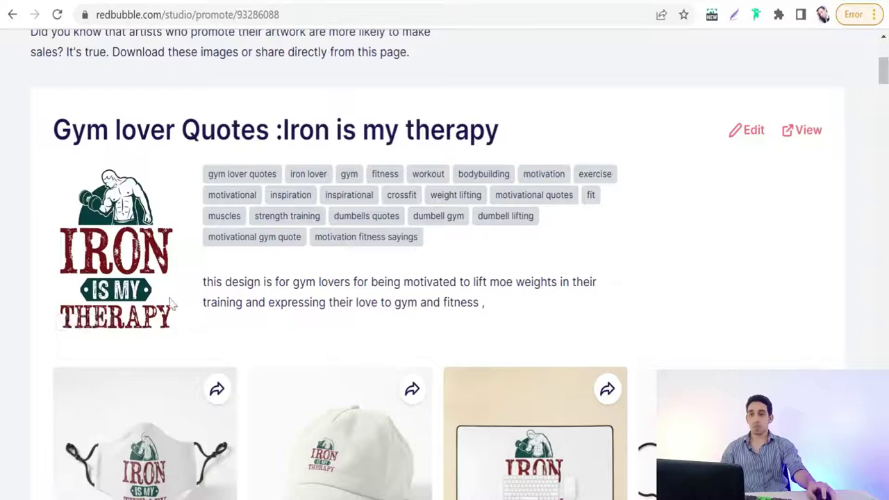
- Copy the Classic T-Shirt product link for the 'Iron is my therapy' design
scroll(148, 257, down, 3)
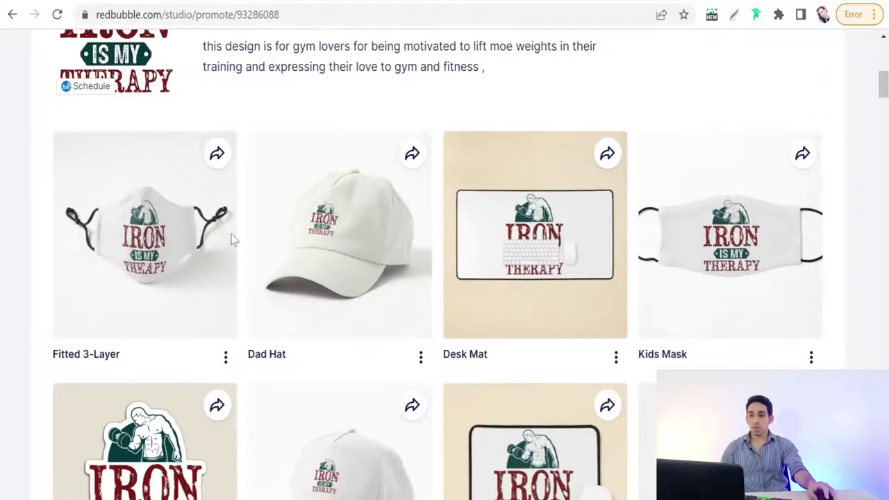
scroll(362, 207, down, 3)
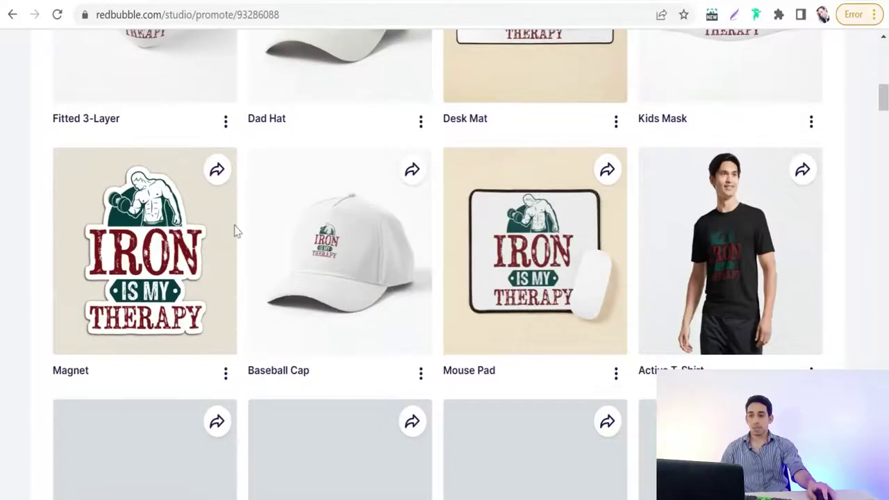
scroll(488, 228, down, 2)
scroll(320, 264, down, 1)
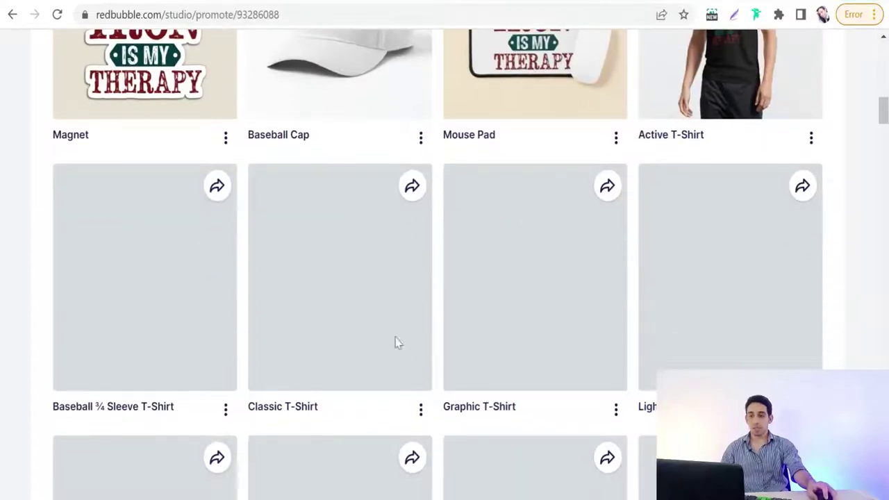
click(420, 400)
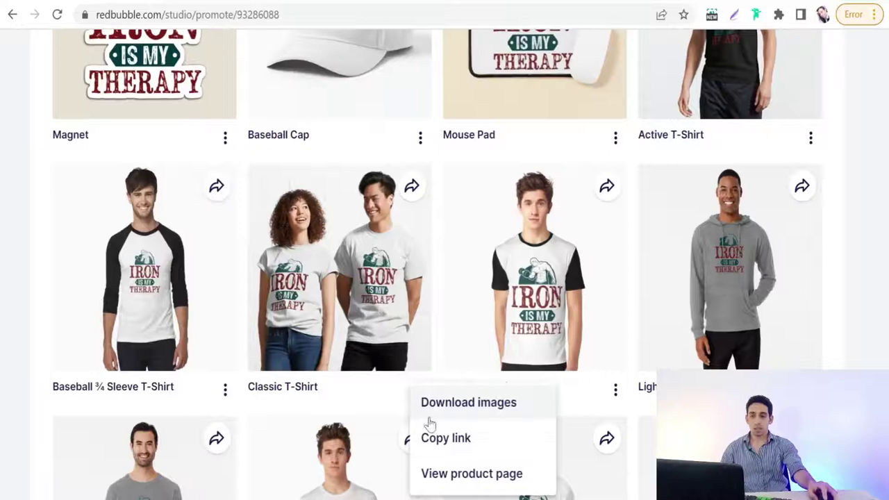
click(452, 444)
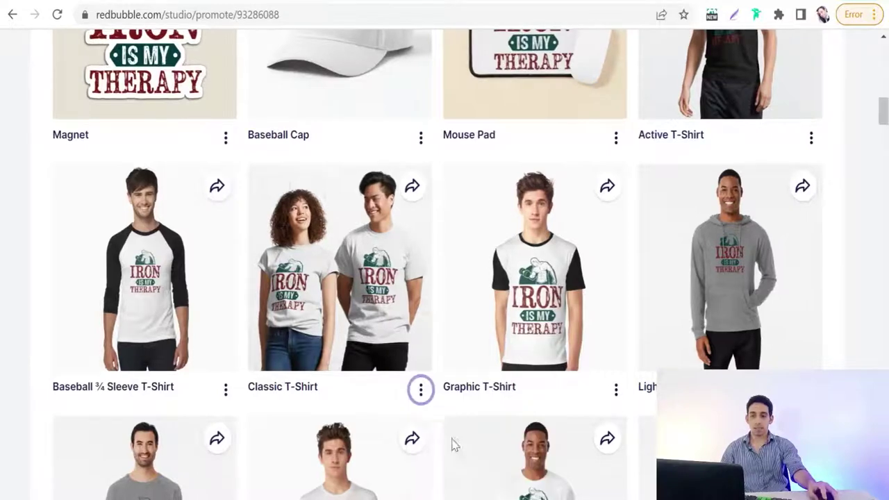
click(420, 389)
click(444, 437)
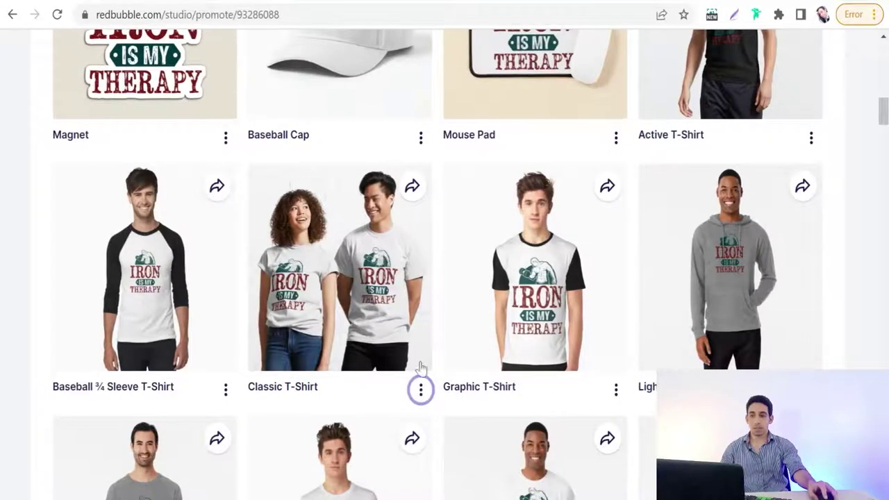
- Paste the Redbubble Classic T-Shirt link into Kit.co's product link field and submit it
key(ctrl+Tab)
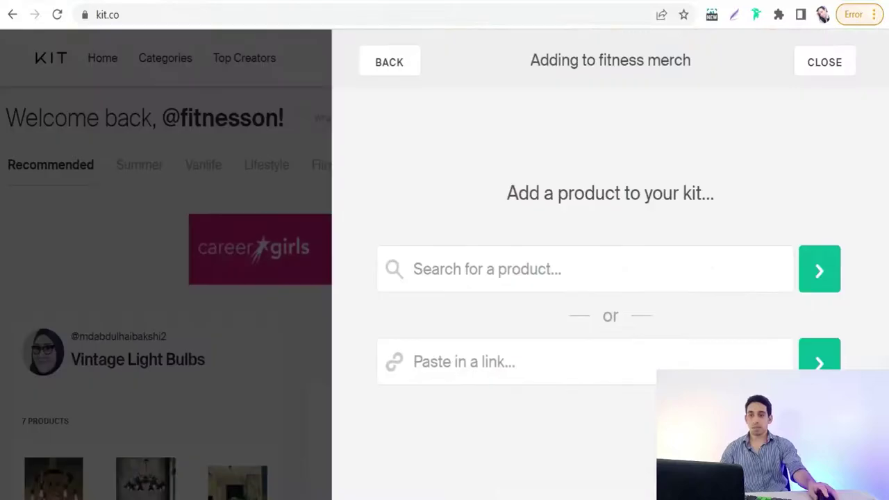
click(480, 360)
right_click(481, 360)
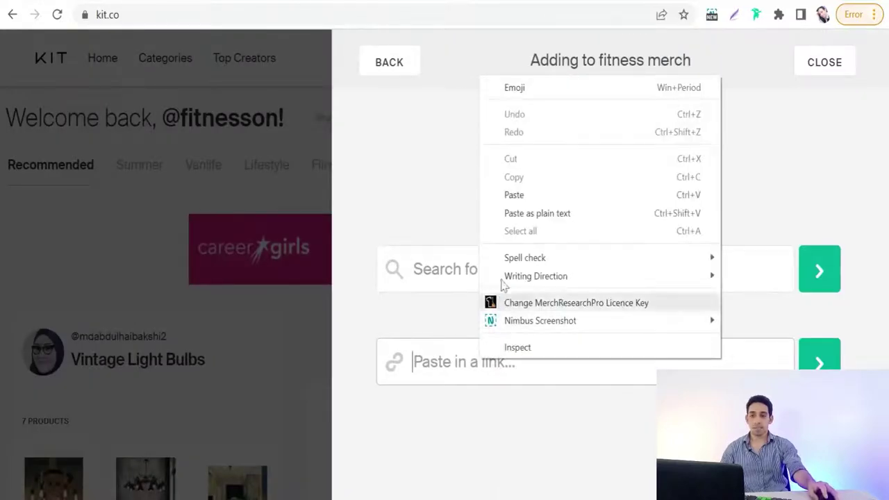
click(514, 202)
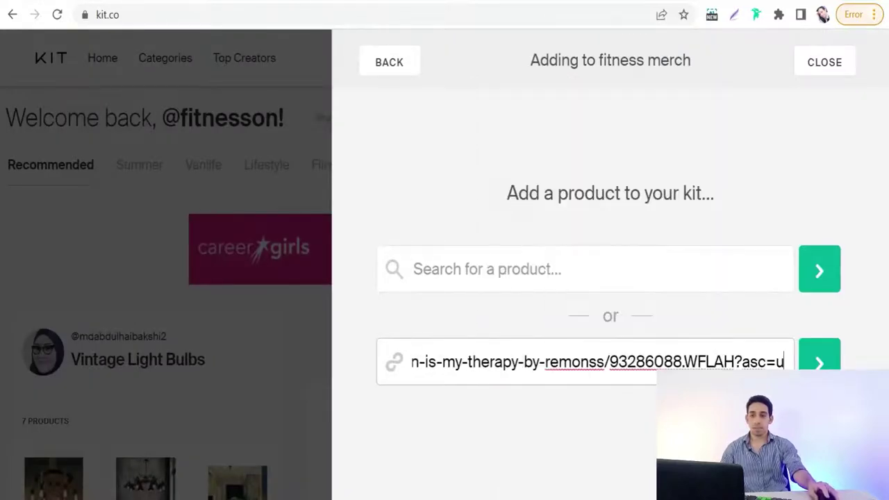
click(820, 362)
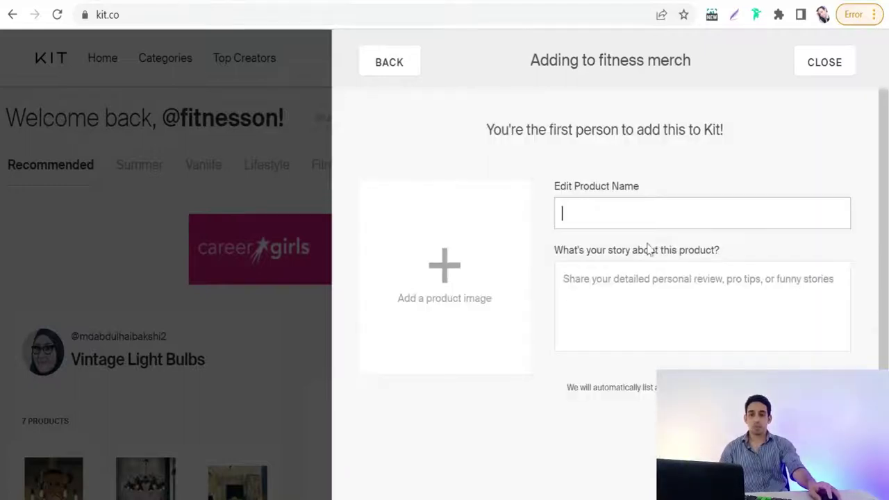
- Use the bearded-man mockup as the product image and name it 'Fitness therapy'
click(448, 281)
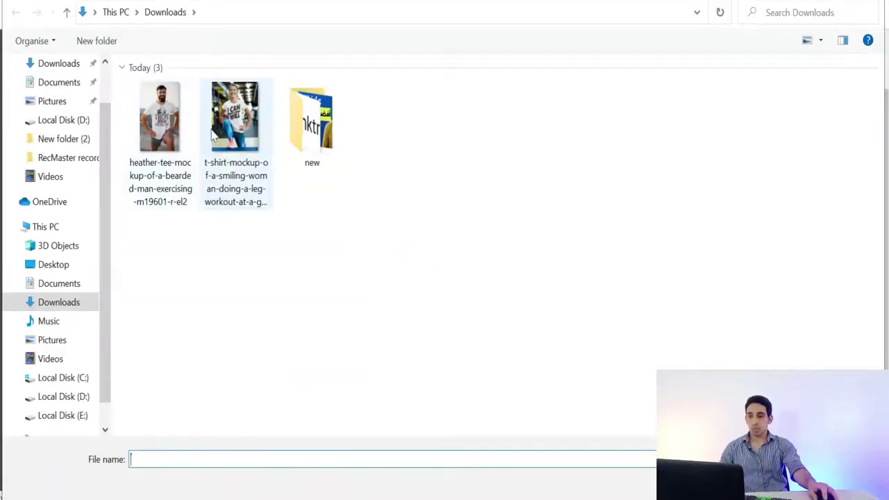
double_click(167, 130)
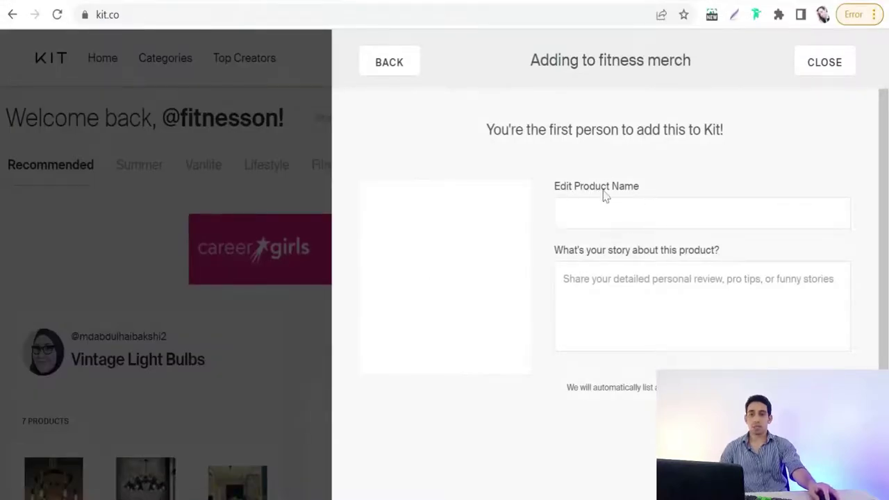
click(702, 214)
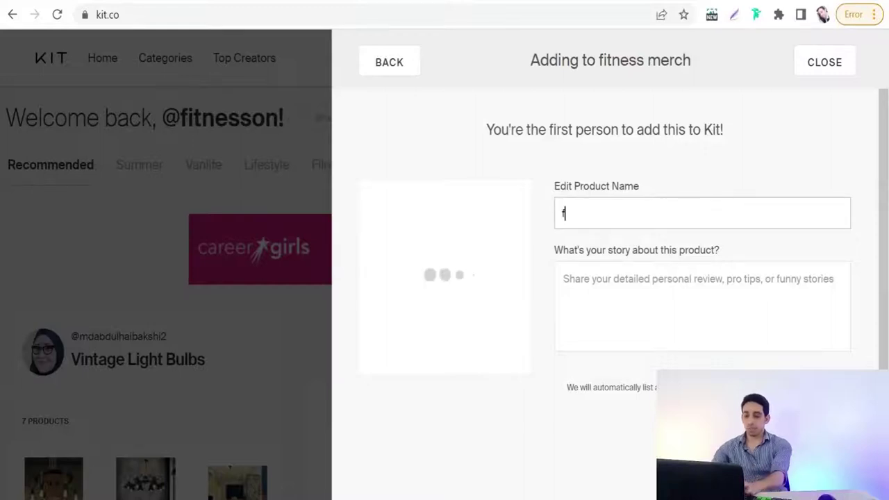
text(fitness therapy)
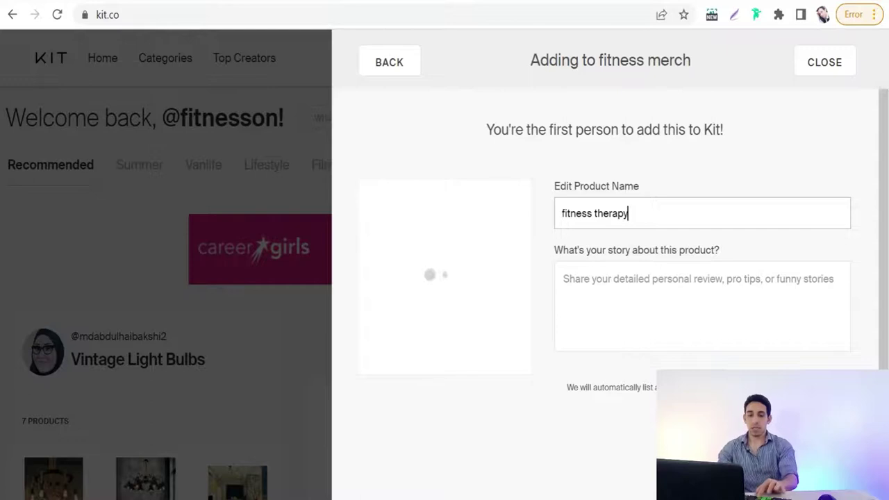
key(BackSpace)
text(F)
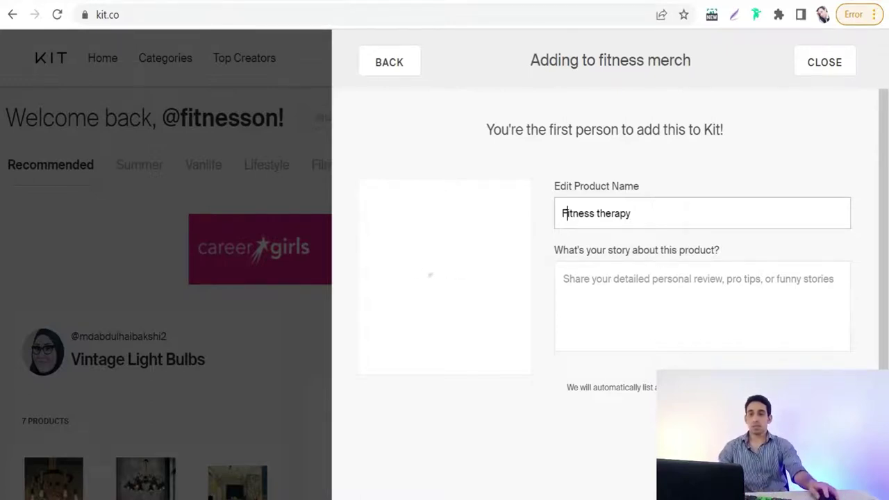
key(Tab)
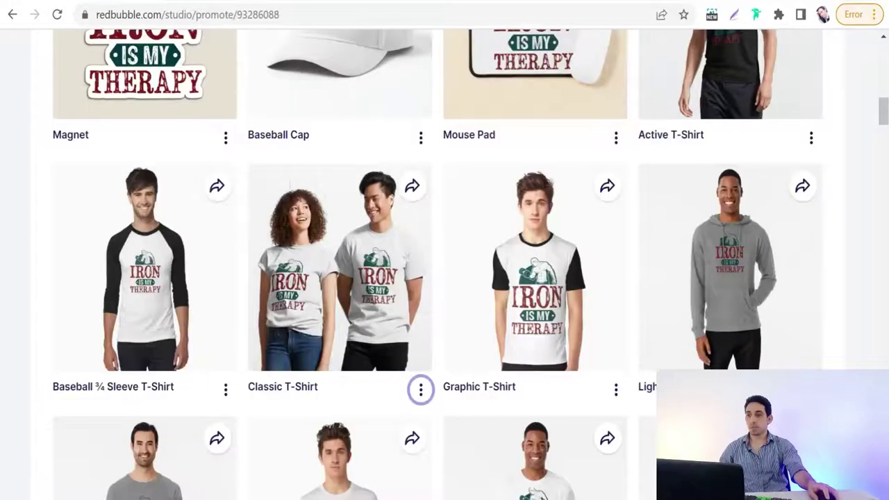
- Paste the Redbubble gym-lovers description into the story and add 'Fitness therapy' to the kit
scroll(265, 223, up, 10)
scroll(254, 278, down, 1)
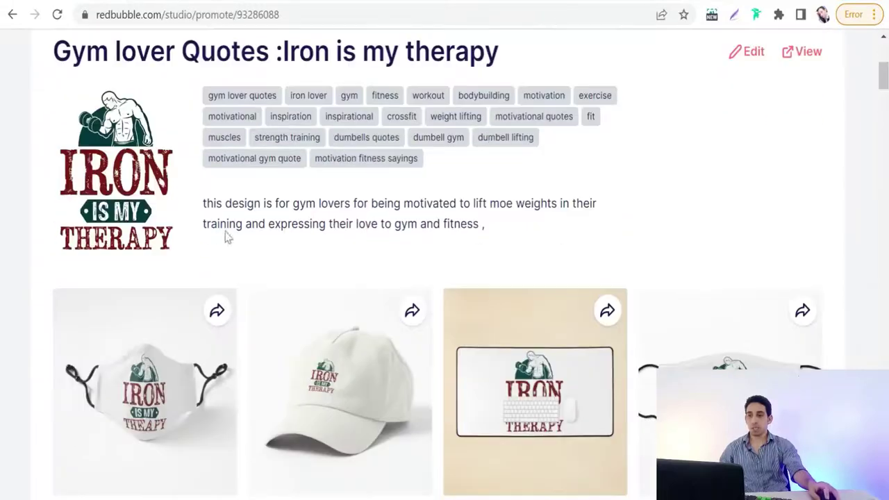
triple_click(478, 229)
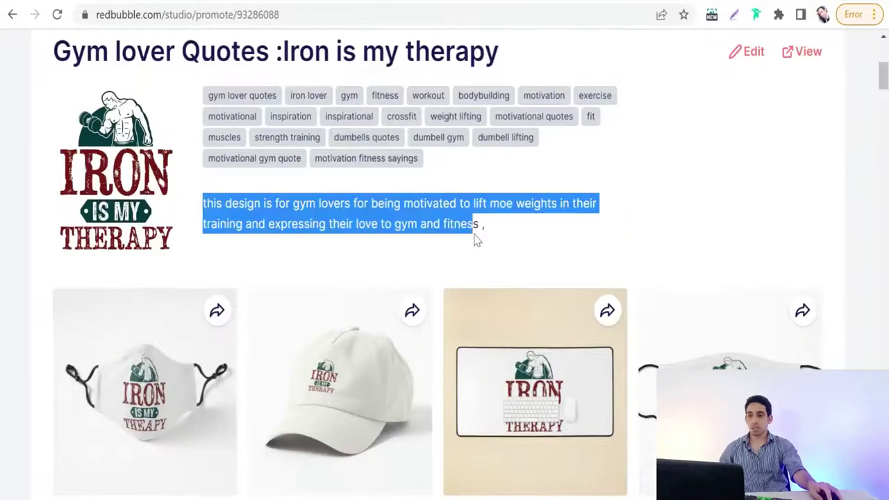
right_click(431, 212)
click(462, 222)
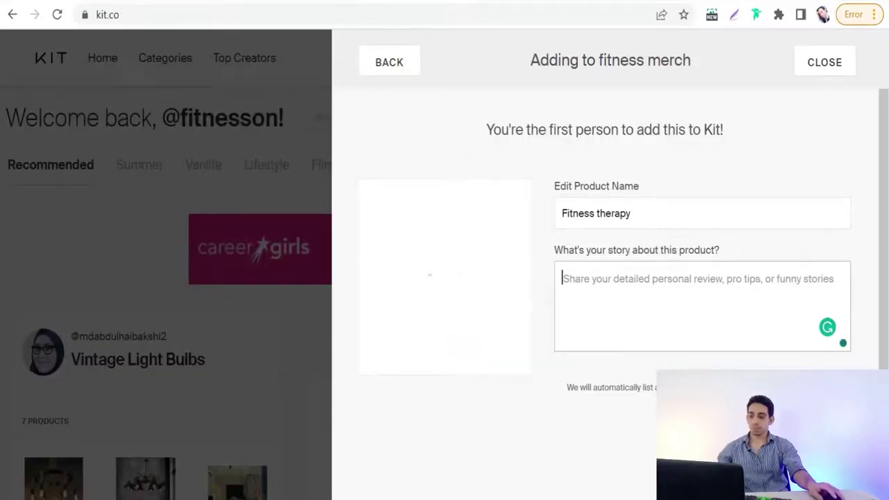
key(ctrl+v)
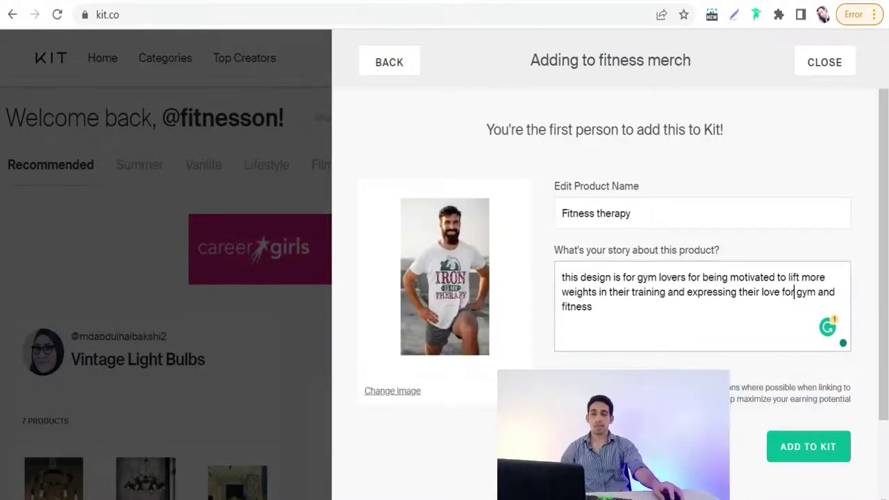
click(806, 453)
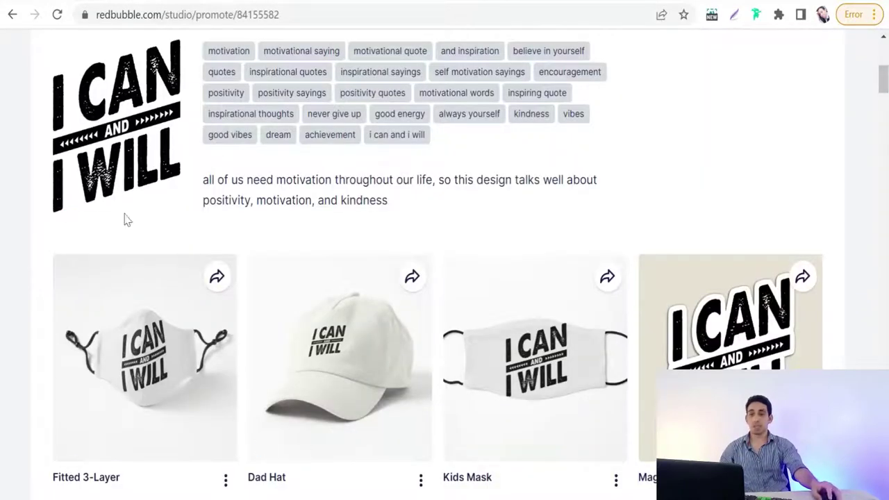
- Copy the Classic T-Shirt link for the 'I CAN AND I WILL' design
scroll(275, 213, down, 3)
scroll(275, 213, down, 3)
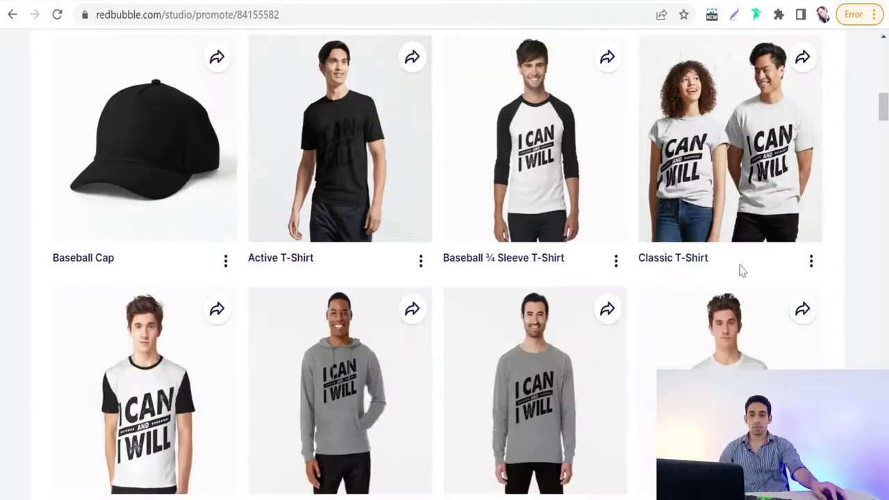
click(811, 262)
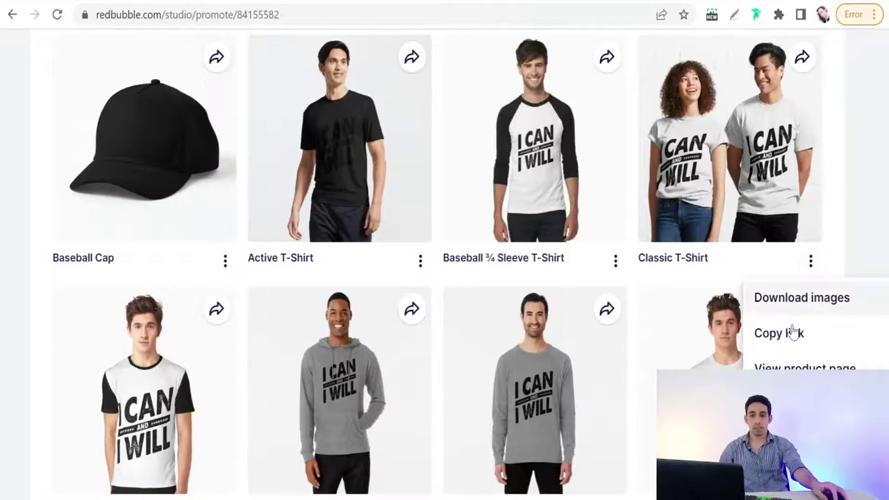
click(786, 345)
click(811, 262)
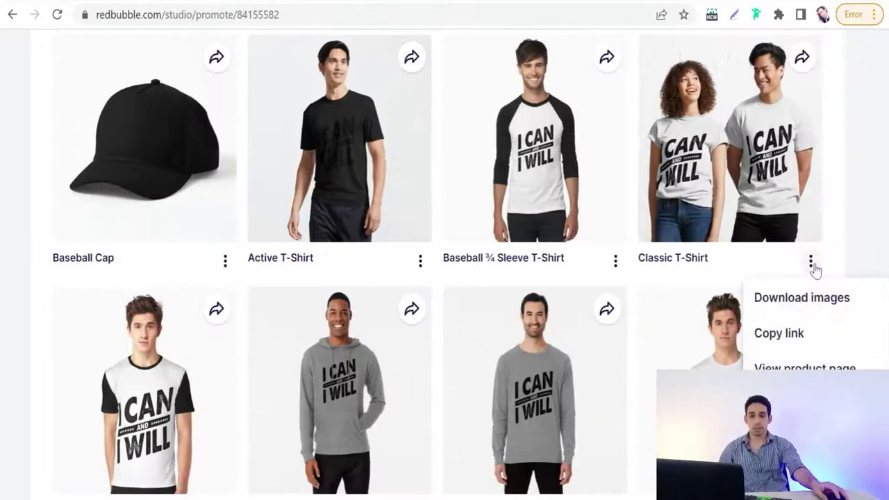
click(785, 341)
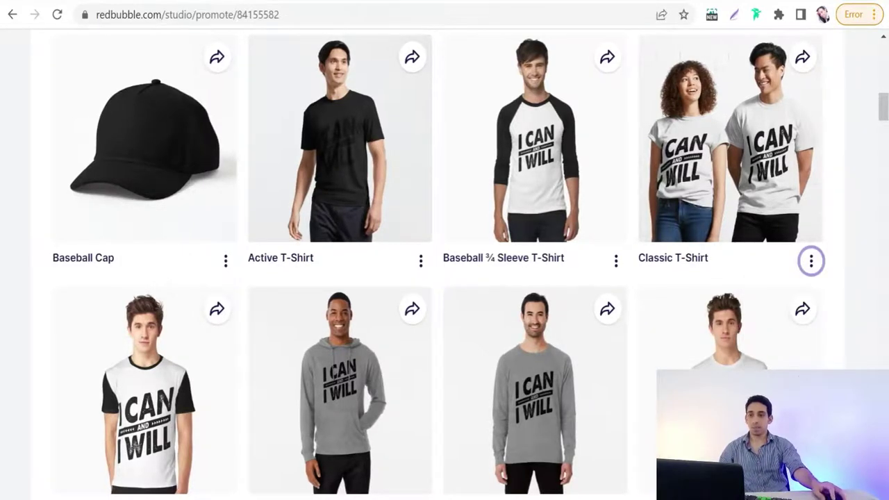
- Paste that link into Kit.co as the kit's next product and submit it
key(ctrl+Tab)
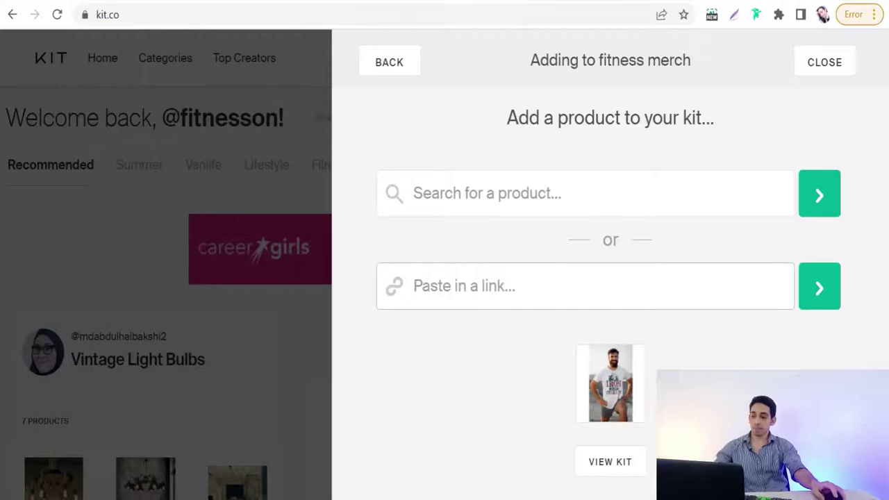
key(ctrl+v)
click(828, 291)
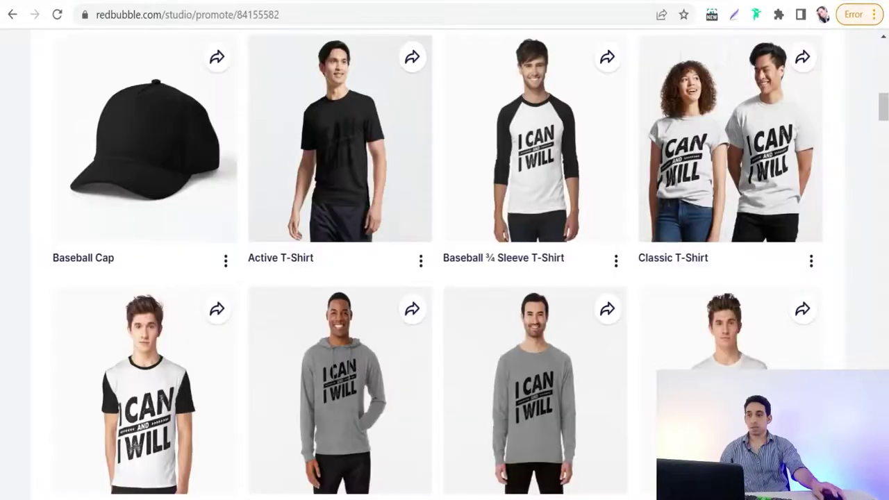
- Paste the Redbubble positivity description into the product story as plain text
scroll(257, 267, up, 6)
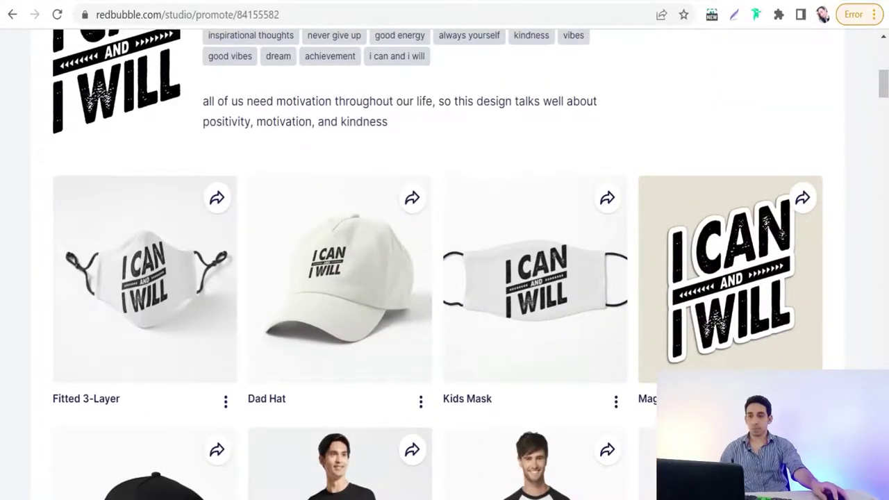
drag(203, 98, 389, 133)
right_click(353, 123)
click(379, 130)
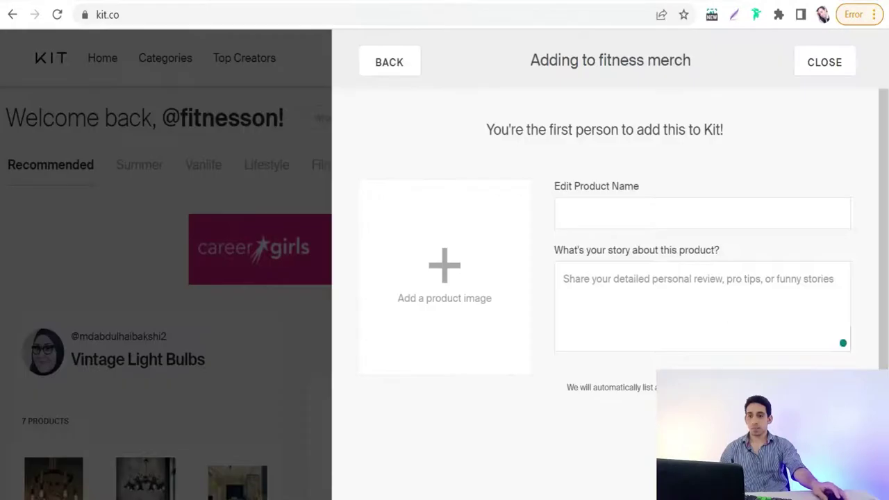
right_click(615, 278)
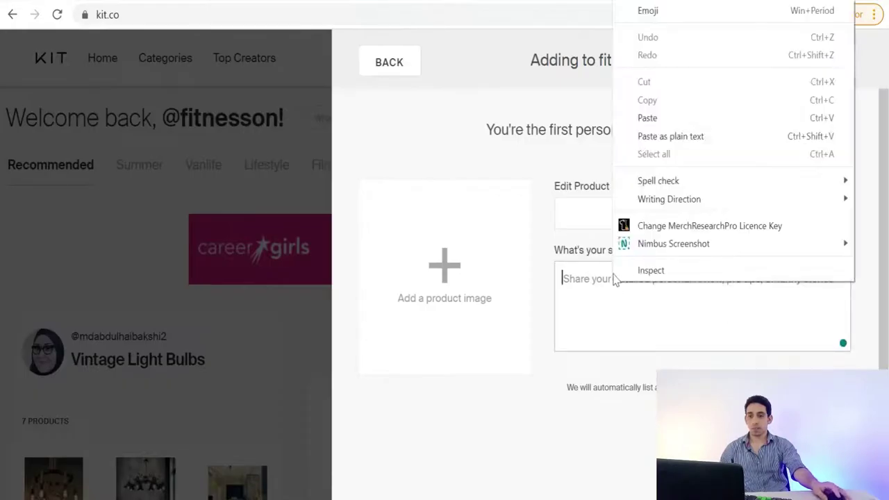
click(660, 135)
- Set the product name to 'Inspirational saying : Motivation , Positivity Quote' from Redbubble
key(shift+Tab)
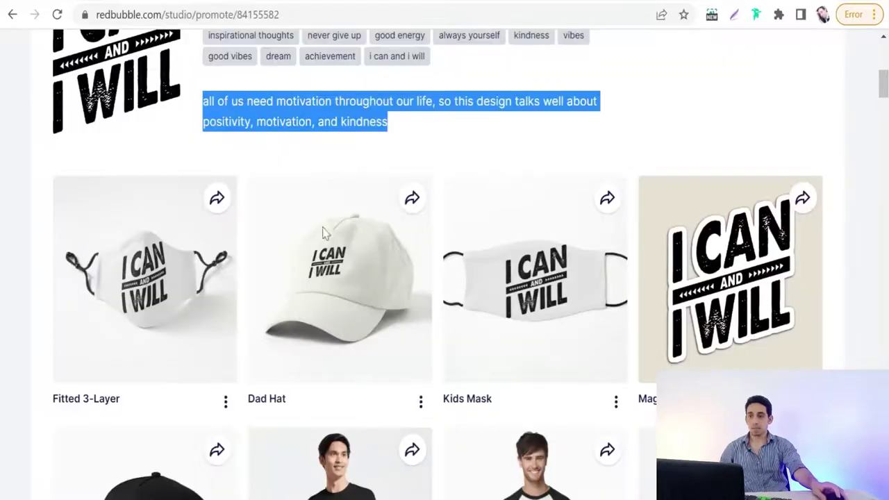
scroll(324, 229, up, 5)
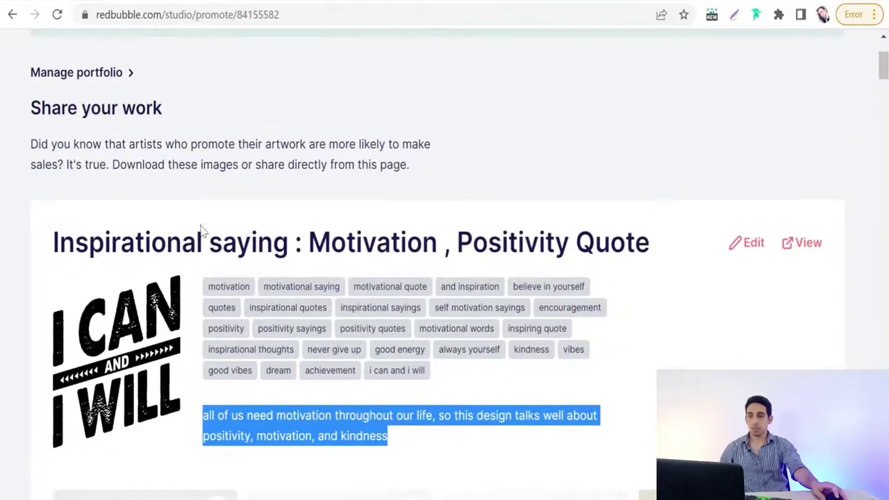
scroll(154, 271, down, 1)
scroll(154, 271, down, 1)
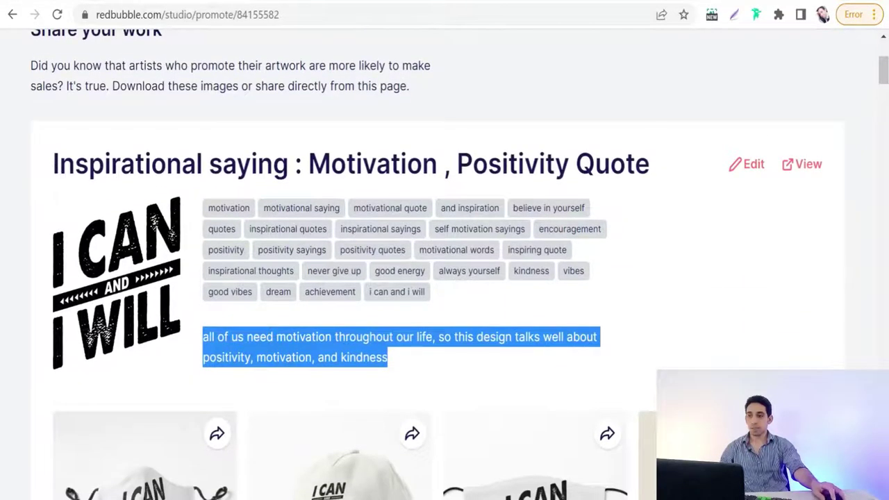
drag(53, 164, 649, 164)
right_click(642, 171)
click(642, 187)
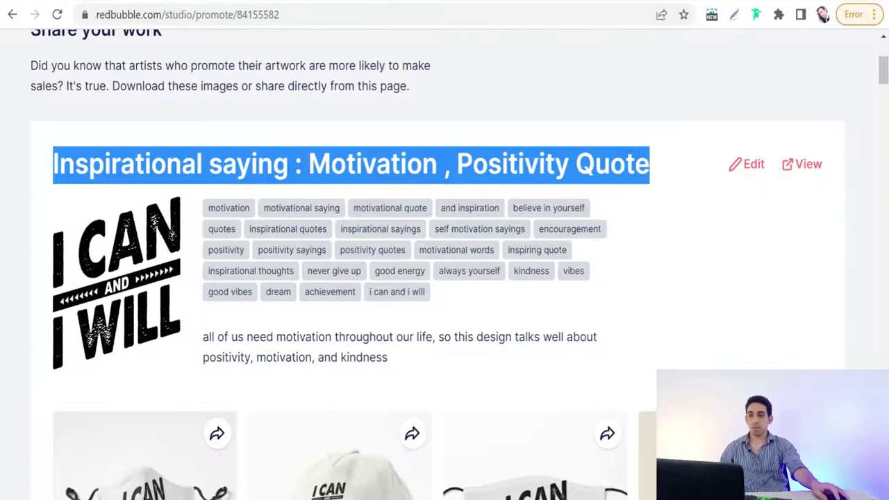
key(ctrl+Tab)
right_click(611, 217)
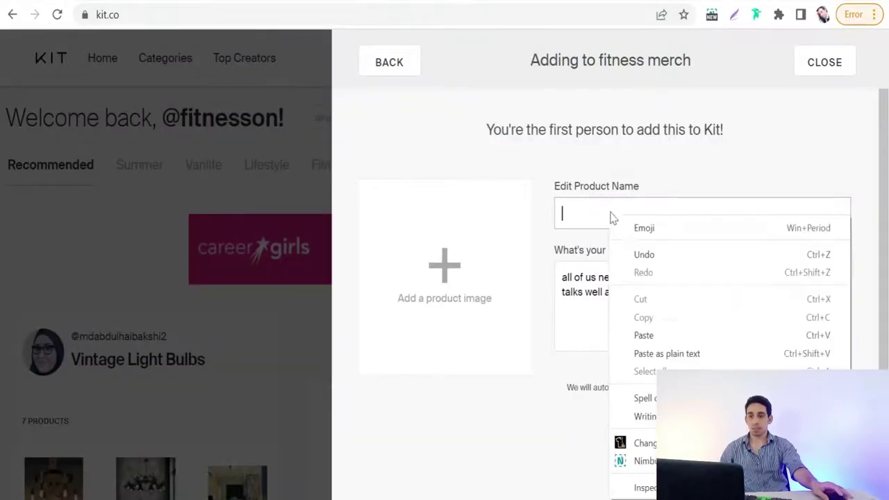
click(646, 337)
- Upload the smiling-woman leg-workout t-shirt mockup from Downloads as the product image and save the product
click(446, 263)
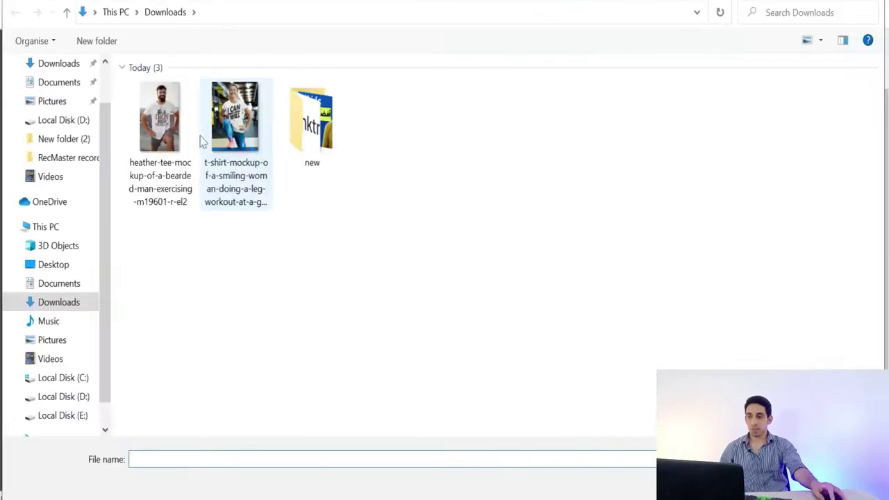
click(250, 126)
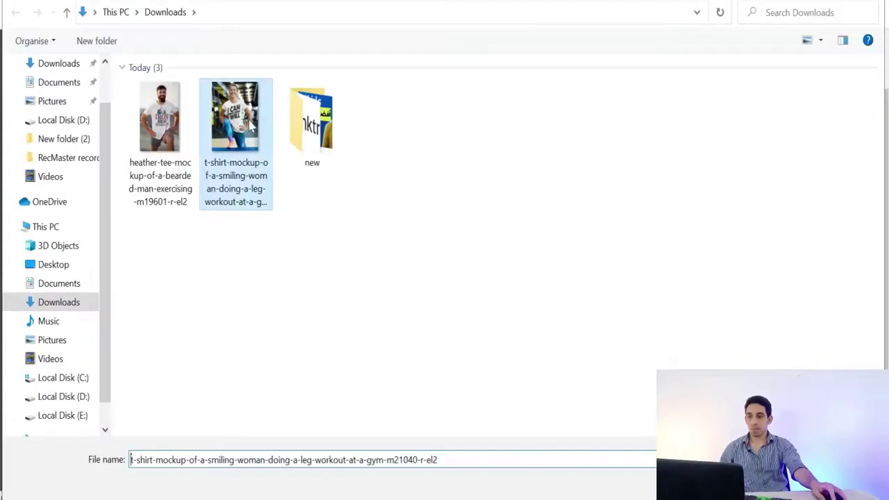
key(Return)
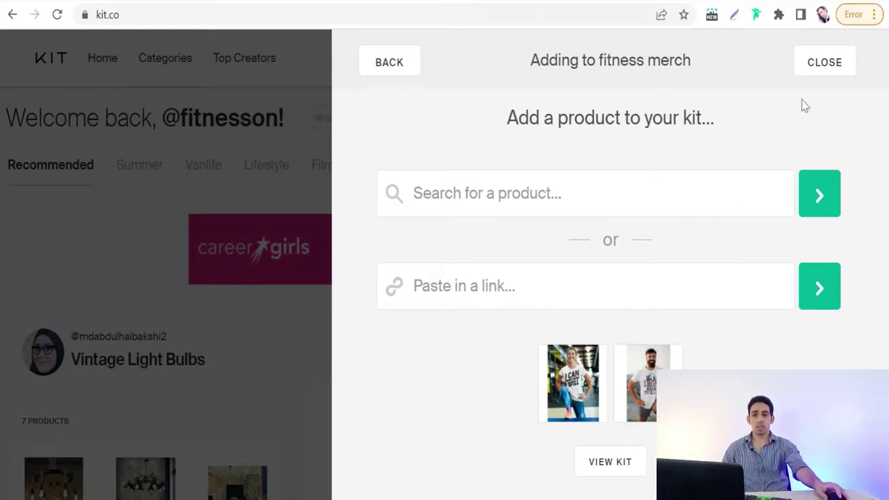
- Go to the fitnesson profile, open the fitness merch kit, and copy its share link
click(824, 64)
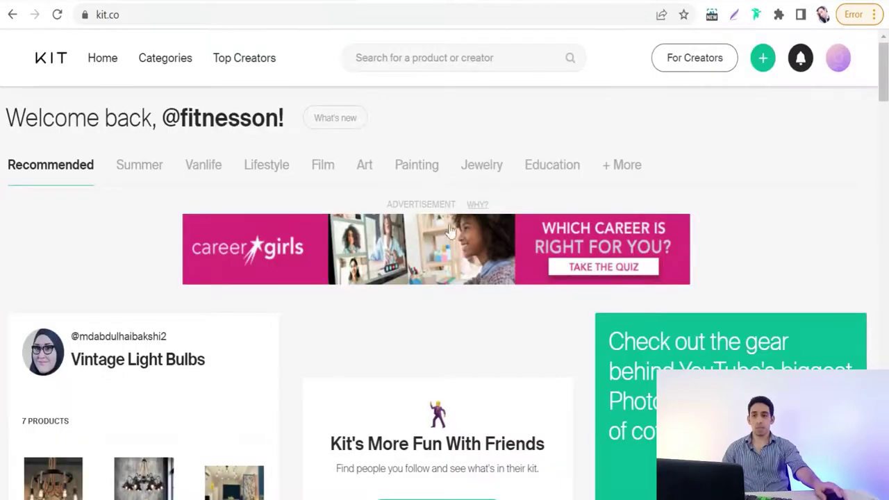
click(838, 60)
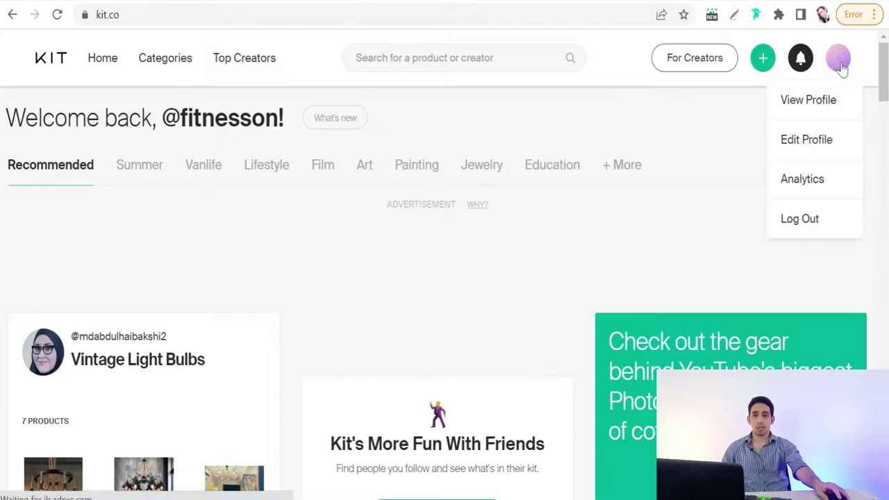
click(820, 105)
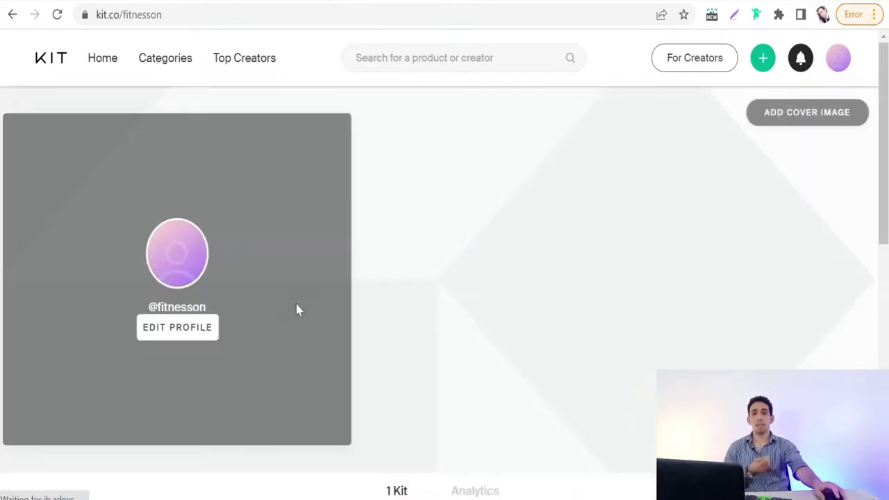
scroll(295, 310, down, 6)
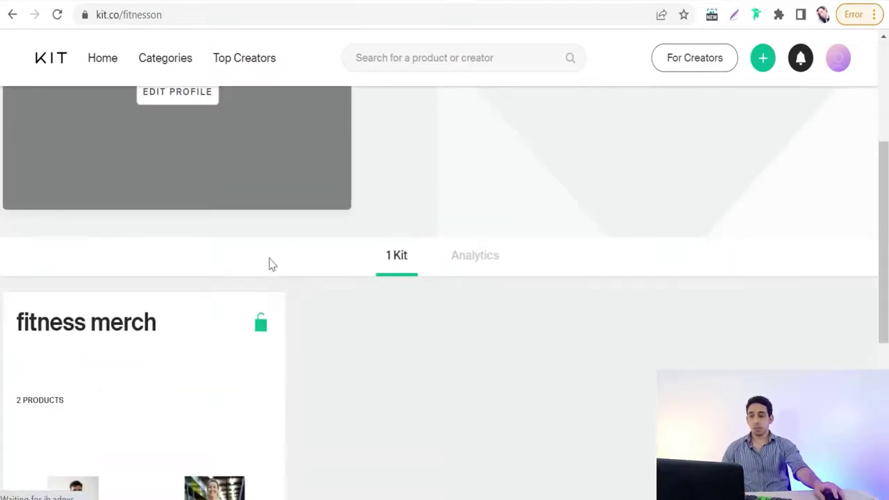
scroll(114, 318, down, 2)
scroll(133, 182, up, 2)
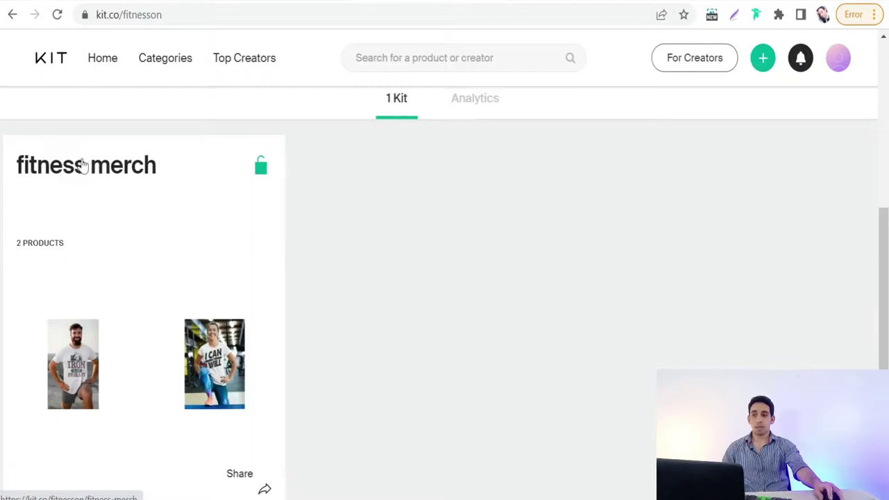
click(82, 169)
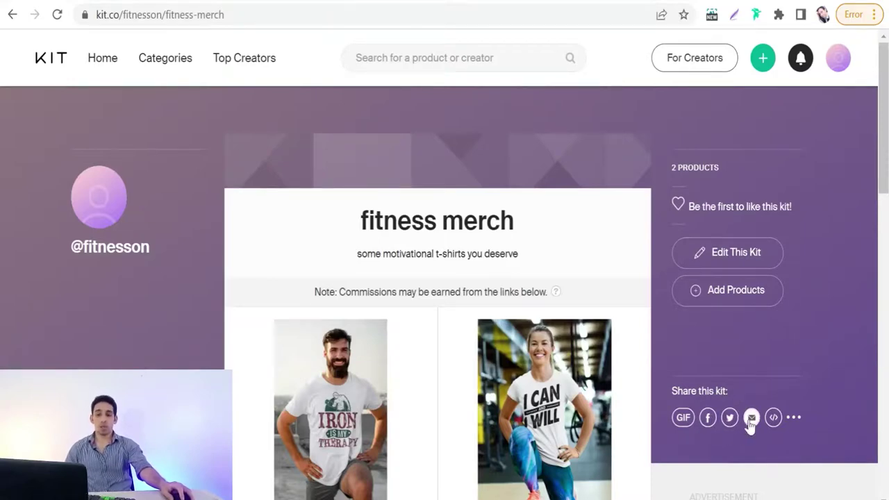
click(793, 418)
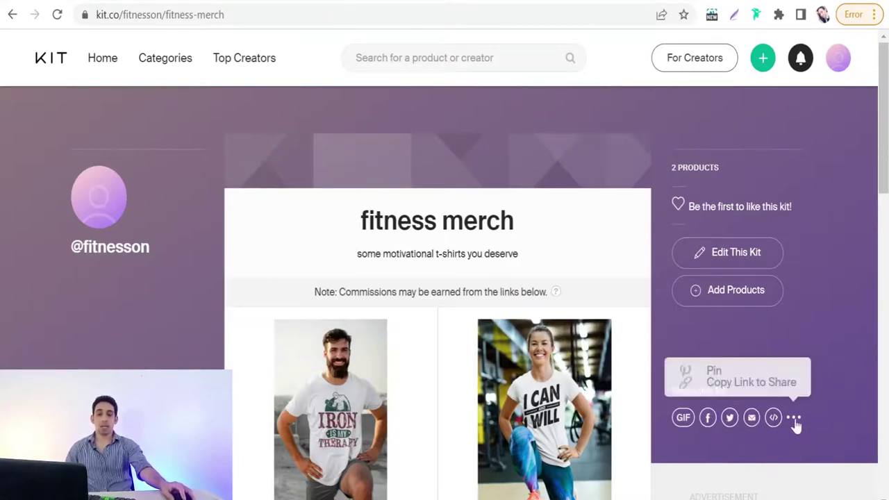
click(740, 384)
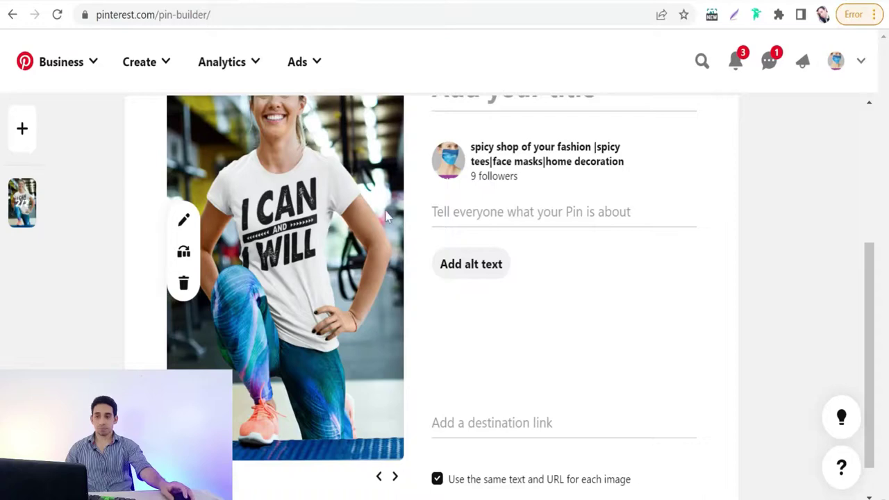
scroll(387, 217, up, 3)
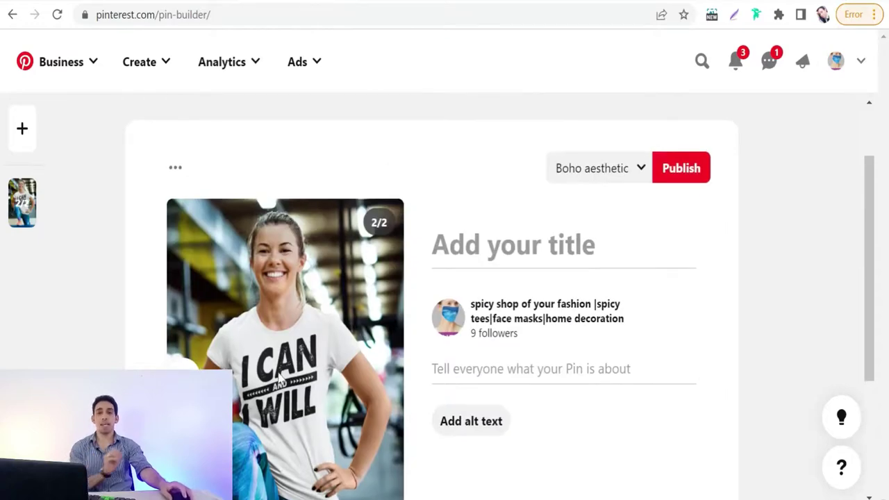
scroll(439, 362, down, 3)
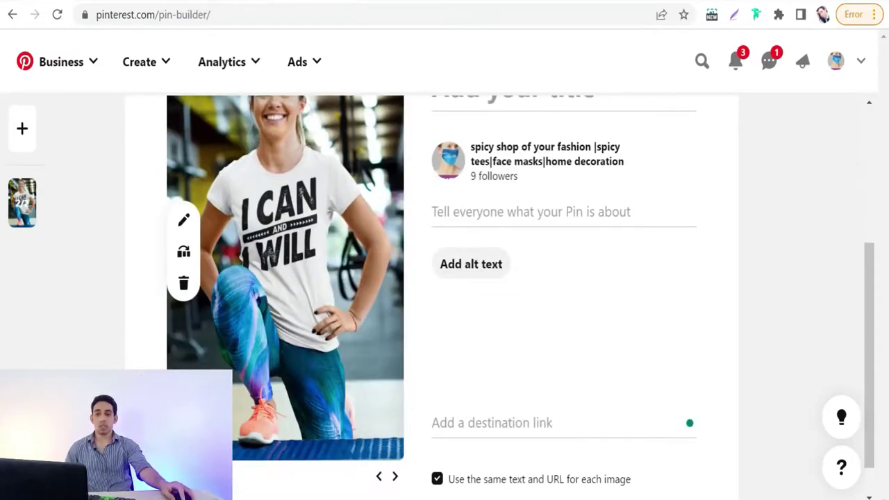
click(493, 421)
key(ctrl+v)
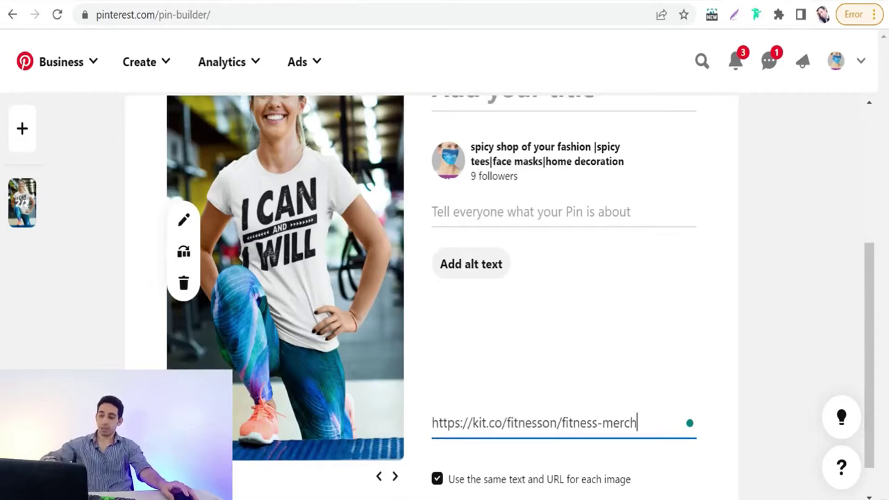
scroll(516, 226, down, 1)
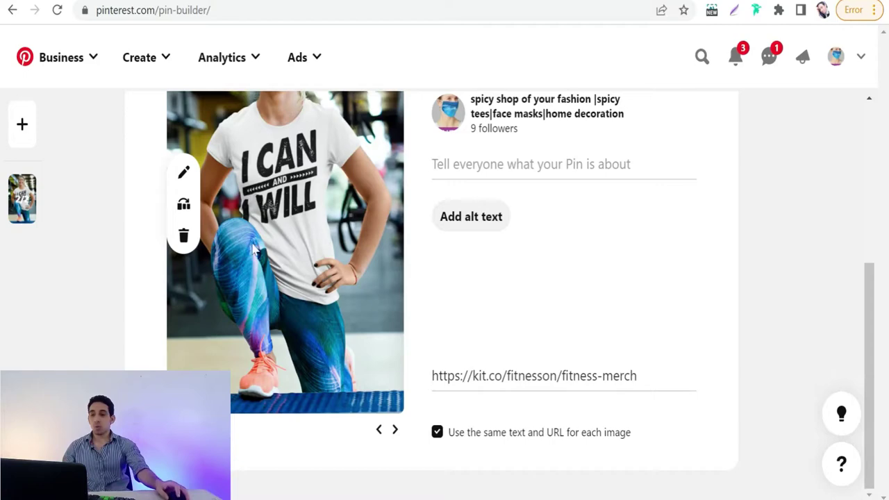
key(ctrl+Tab)
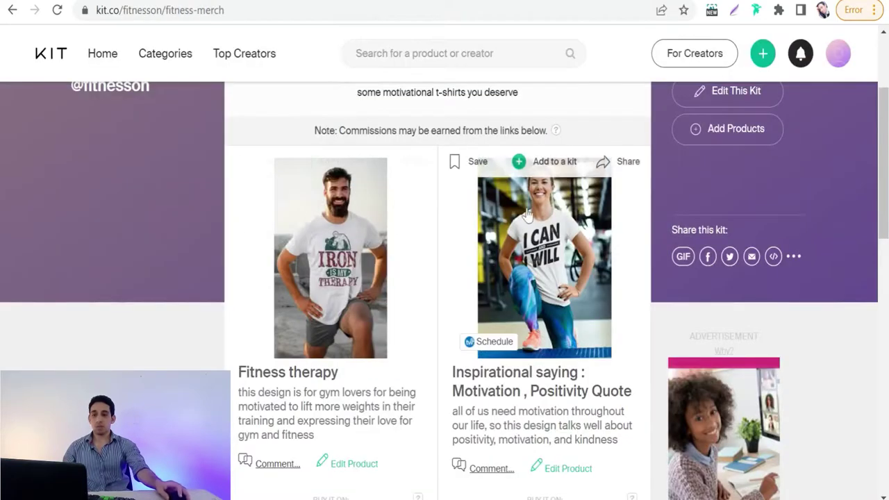
scroll(455, 259, down, 3)
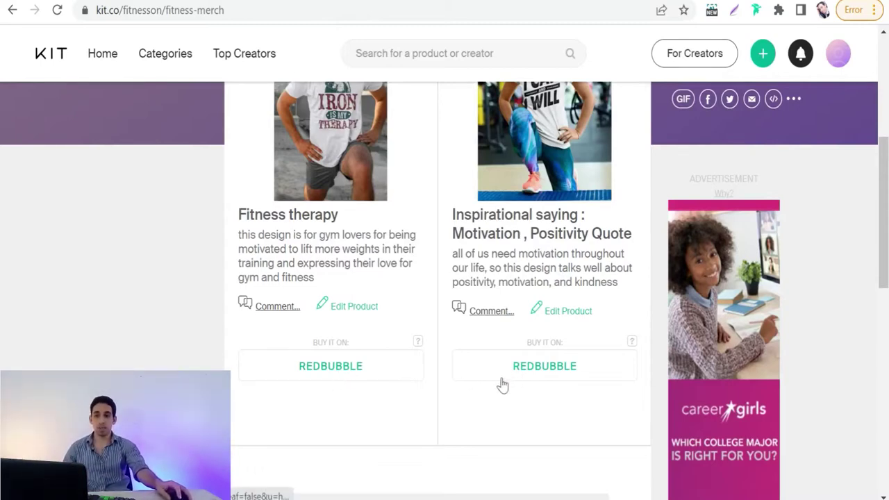
scroll(528, 369, up, 3)
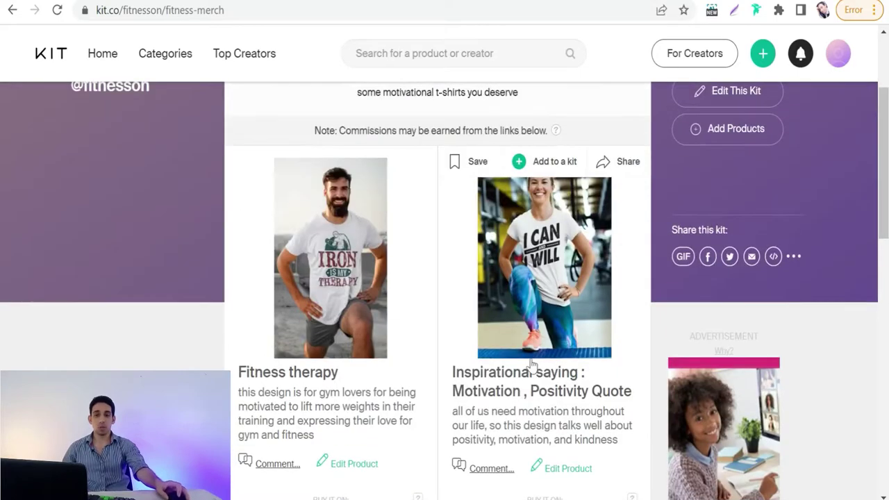
scroll(532, 364, up, 3)
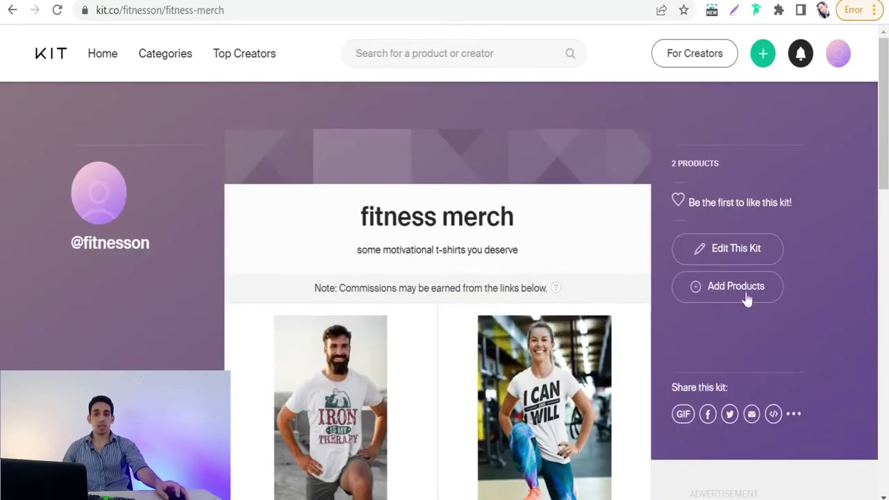
click(717, 252)
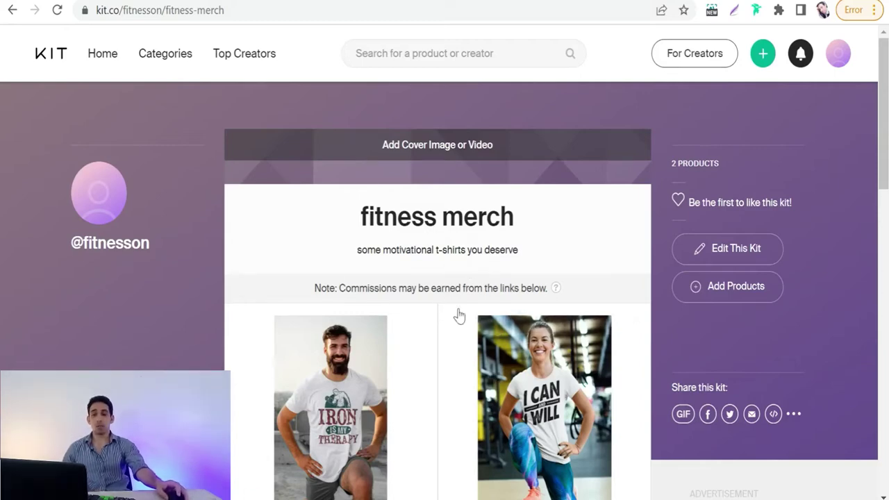
scroll(458, 313, down, 5)
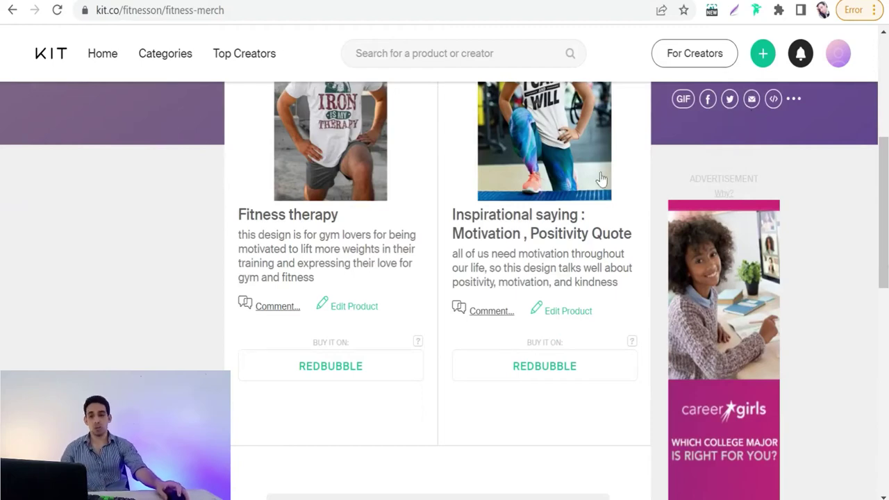
scroll(718, 125, up, 3)
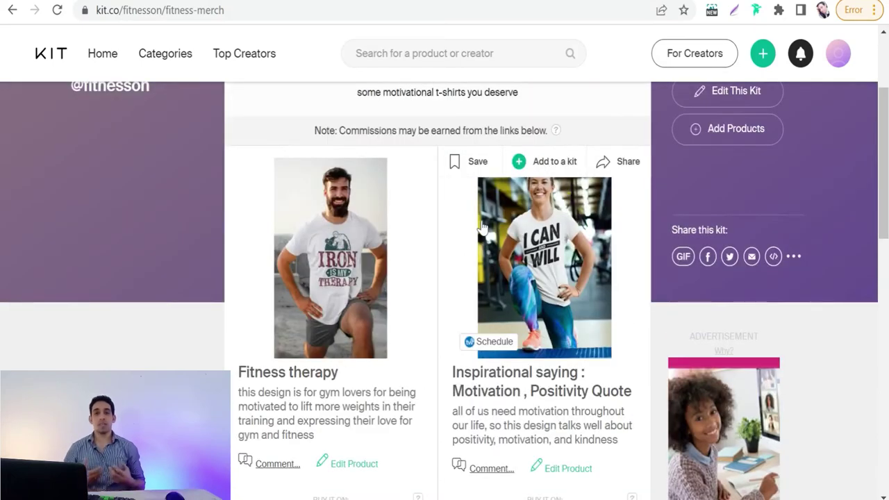